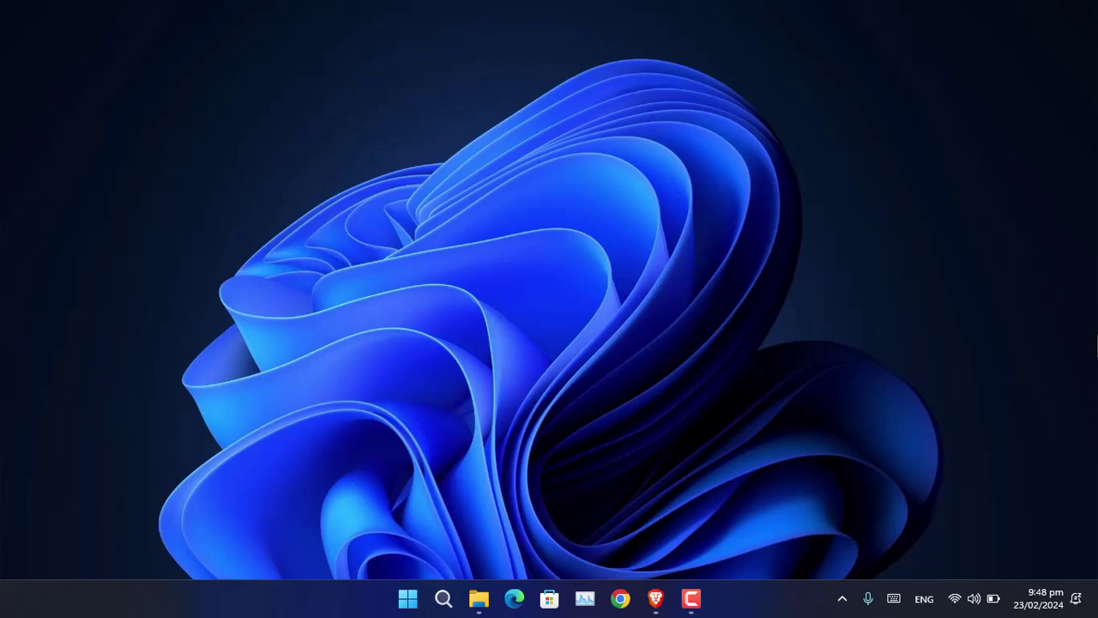
# Step: Revisit the Start11 download page and Stardock home page in the browser, then minimize it
pyautogui.click(655, 598)
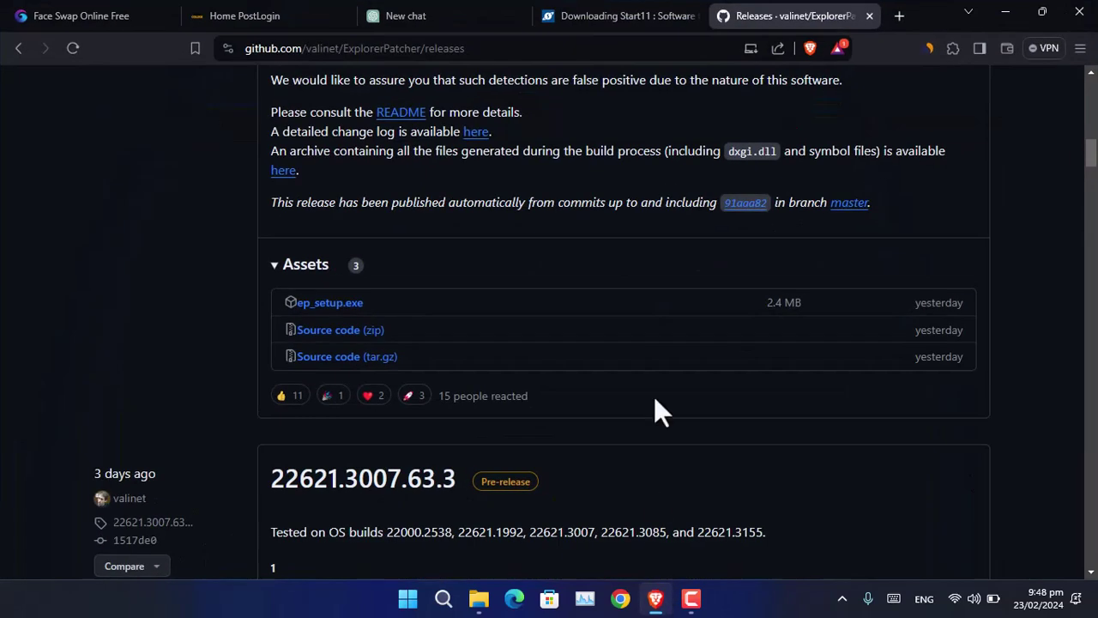
pyautogui.click(633, 12)
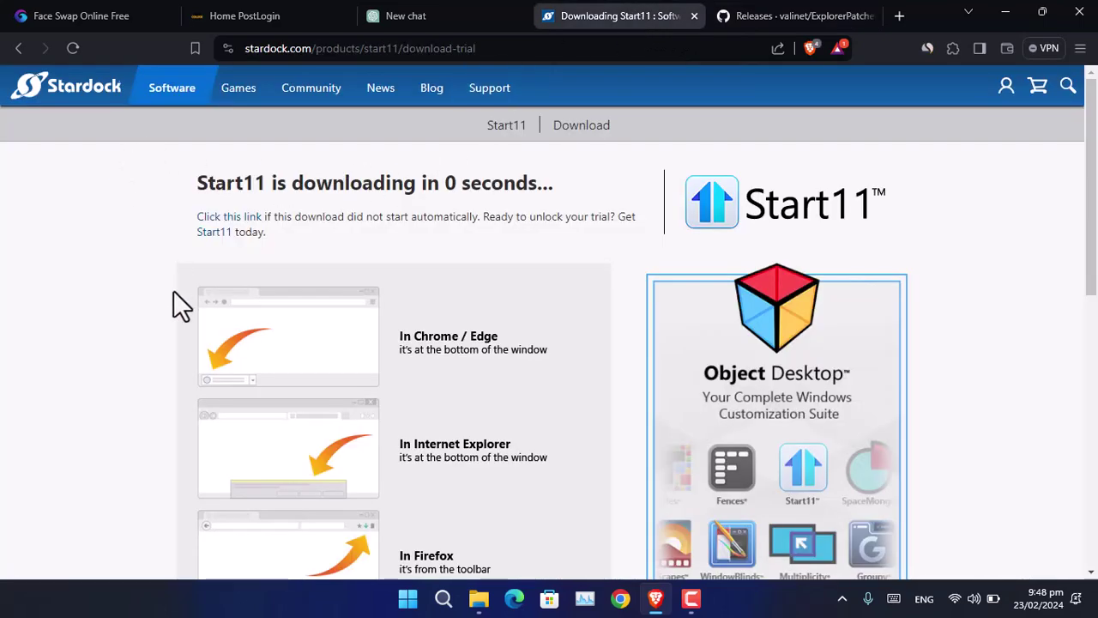
pyautogui.click(78, 97)
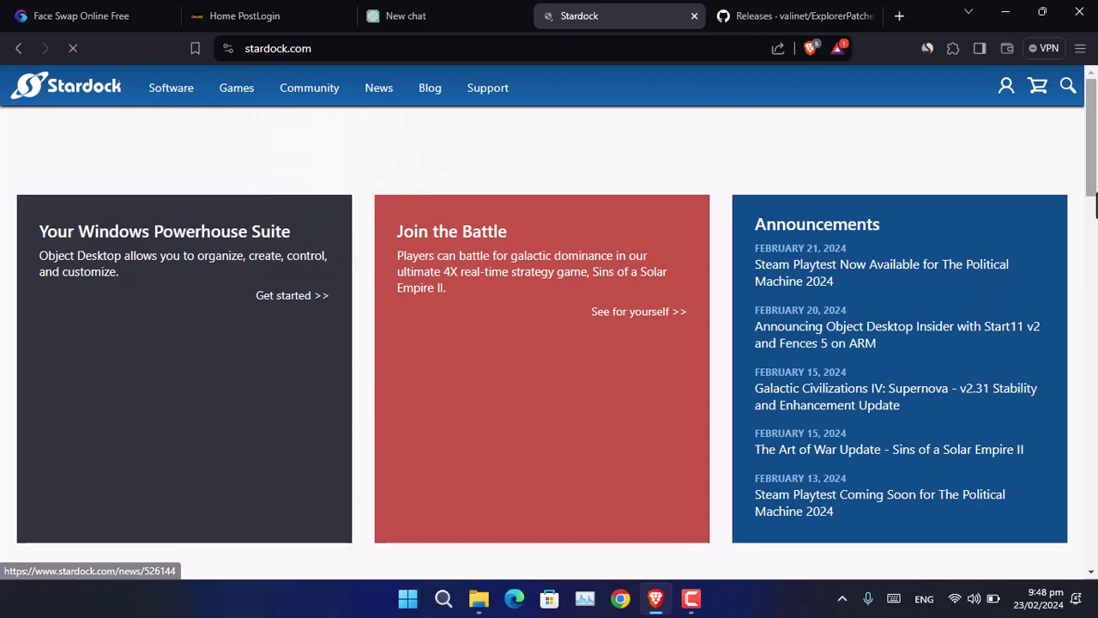
pyautogui.moveTo(1096, 205); pyautogui.dragTo(1094, 163)
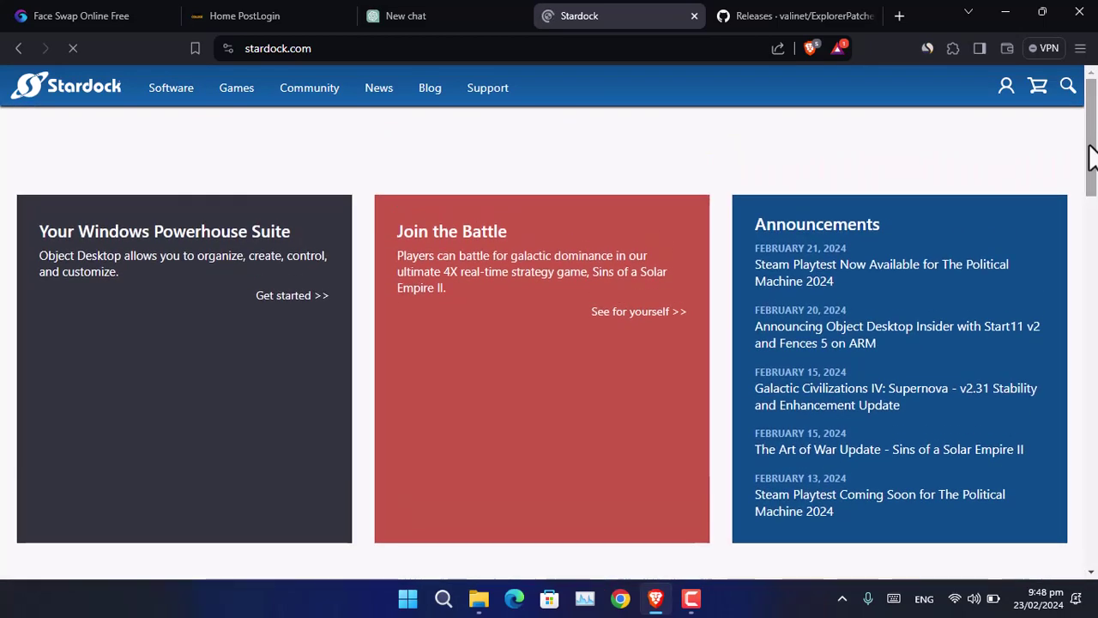
pyautogui.click(1006, 12)
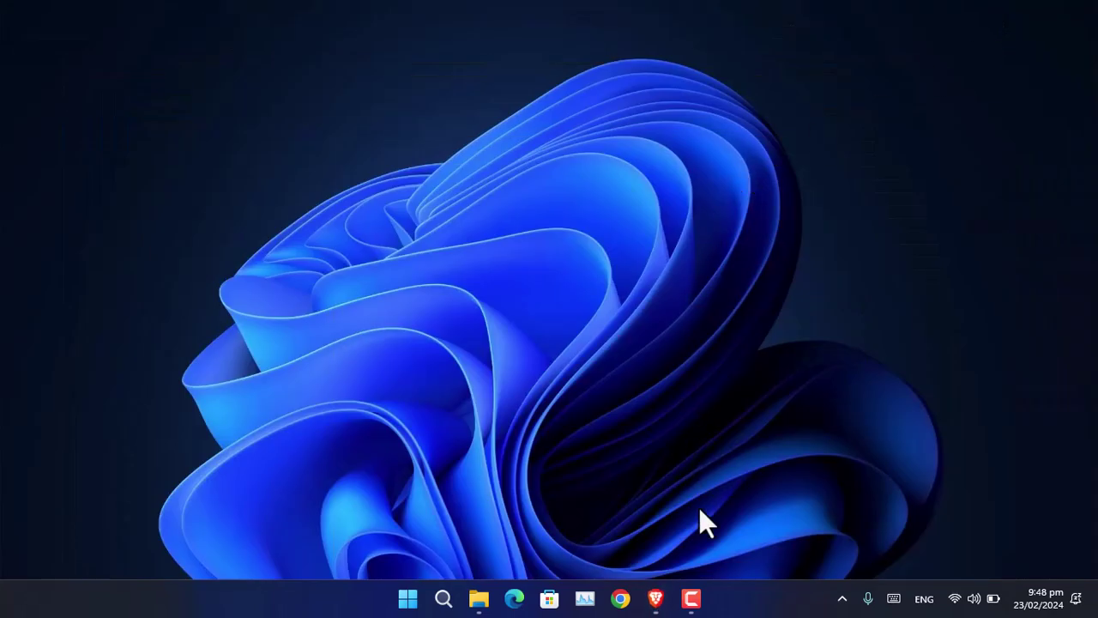
# Step: Run Start11v2-setup.exe from Downloads\Programs and hide the Explorer window
pyautogui.click(478, 598)
pyautogui.click(364, 266)
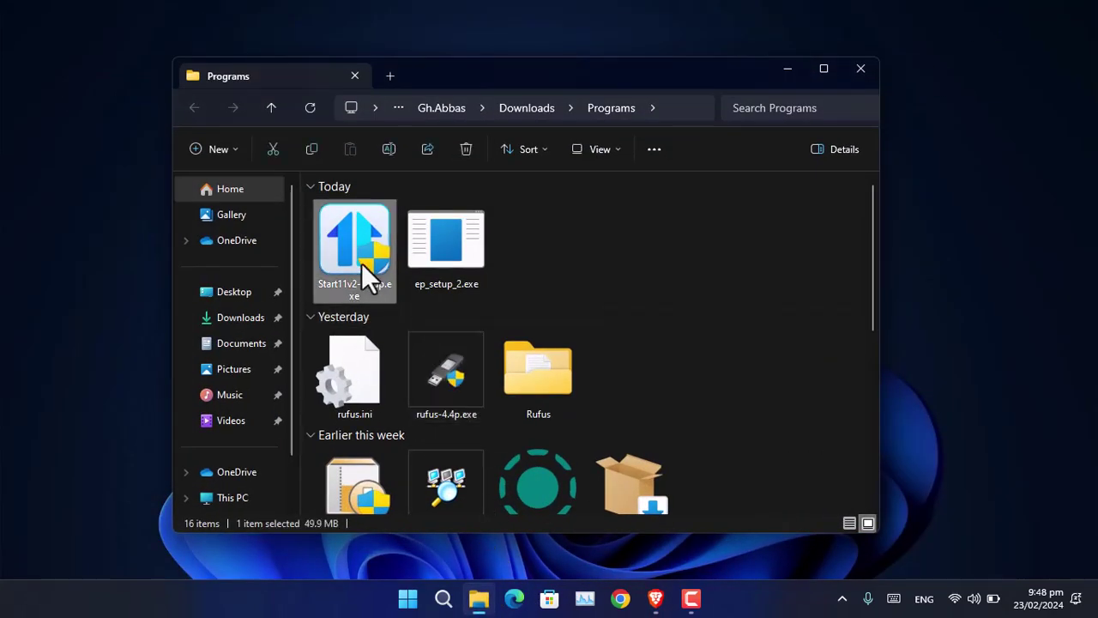
pyautogui.doubleClick(361, 262)
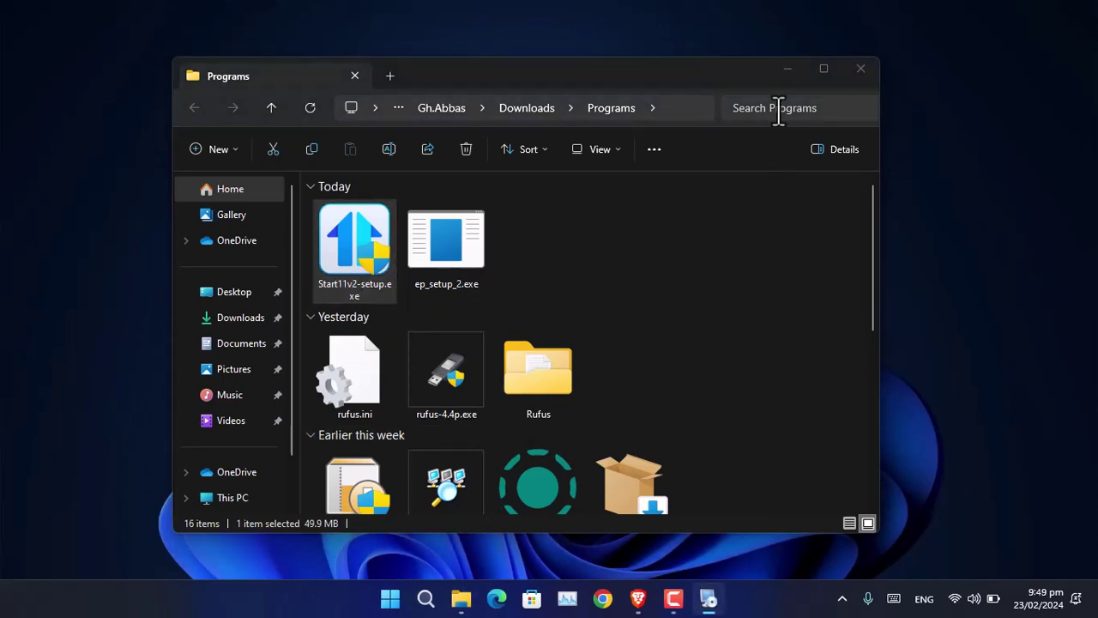
pyautogui.press('super+d')
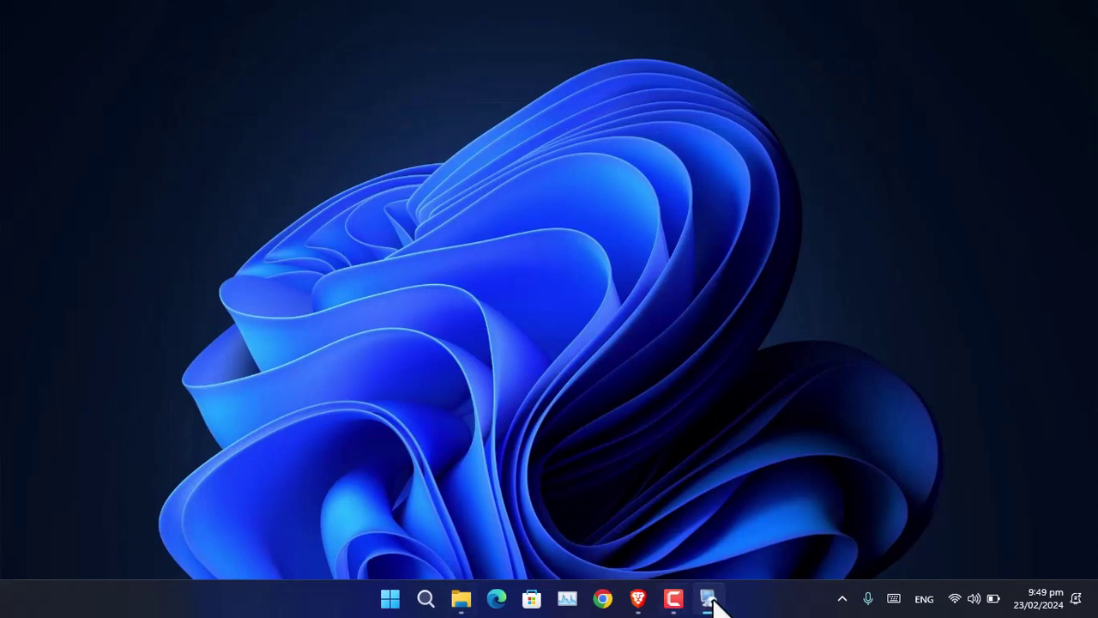
# Step: Accept the Start11 licence terms and install into the default installation folder
pyautogui.click(719, 603)
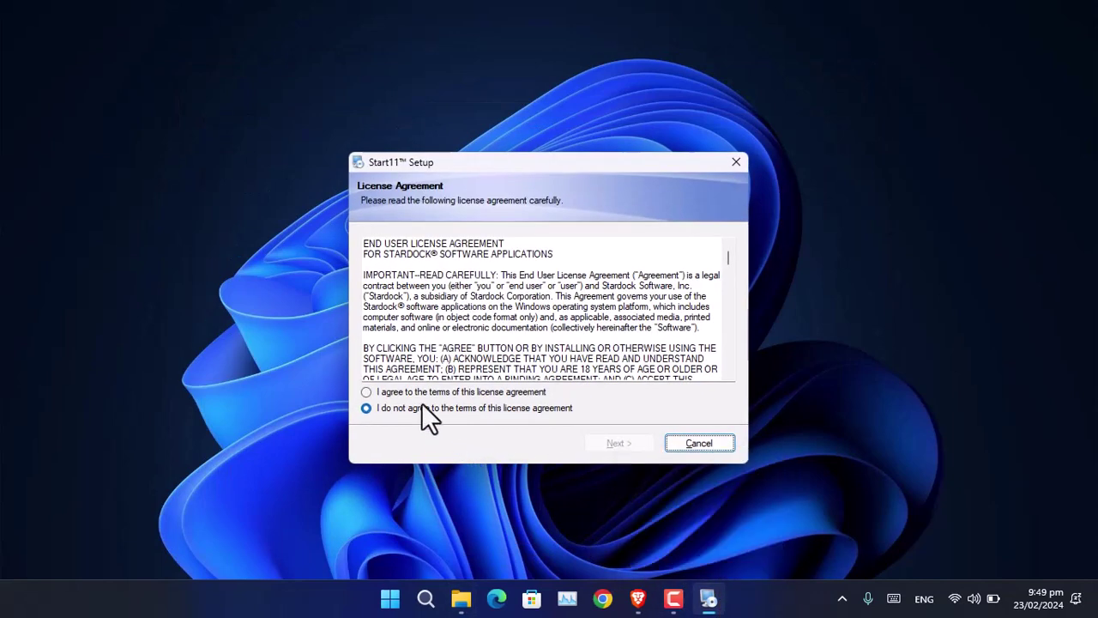
pyautogui.click(418, 393)
pyautogui.click(601, 441)
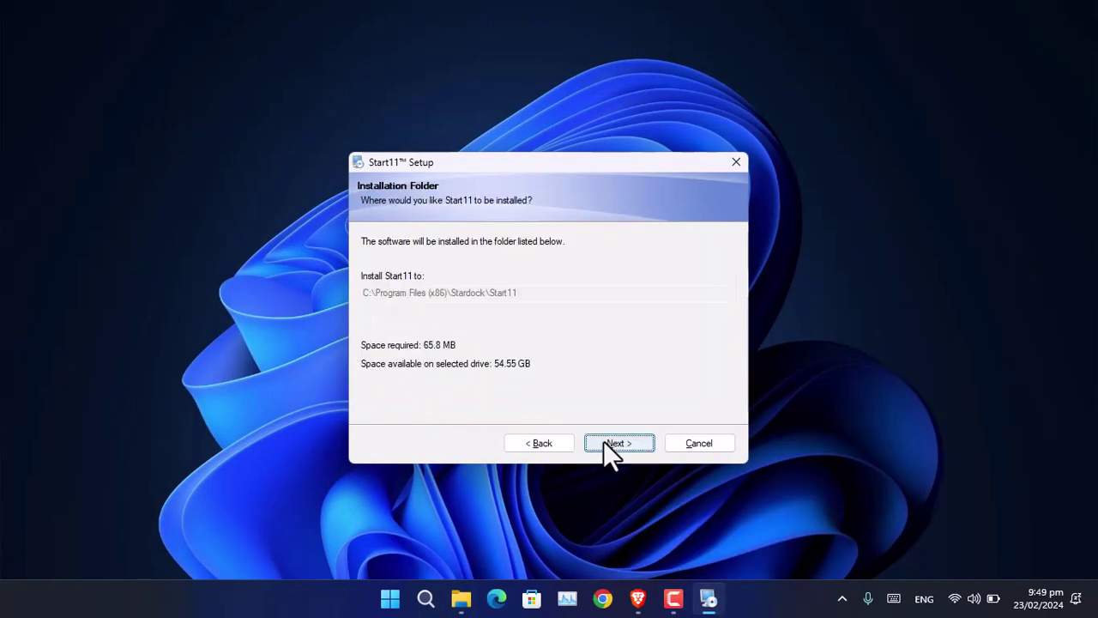
pyautogui.click(618, 444)
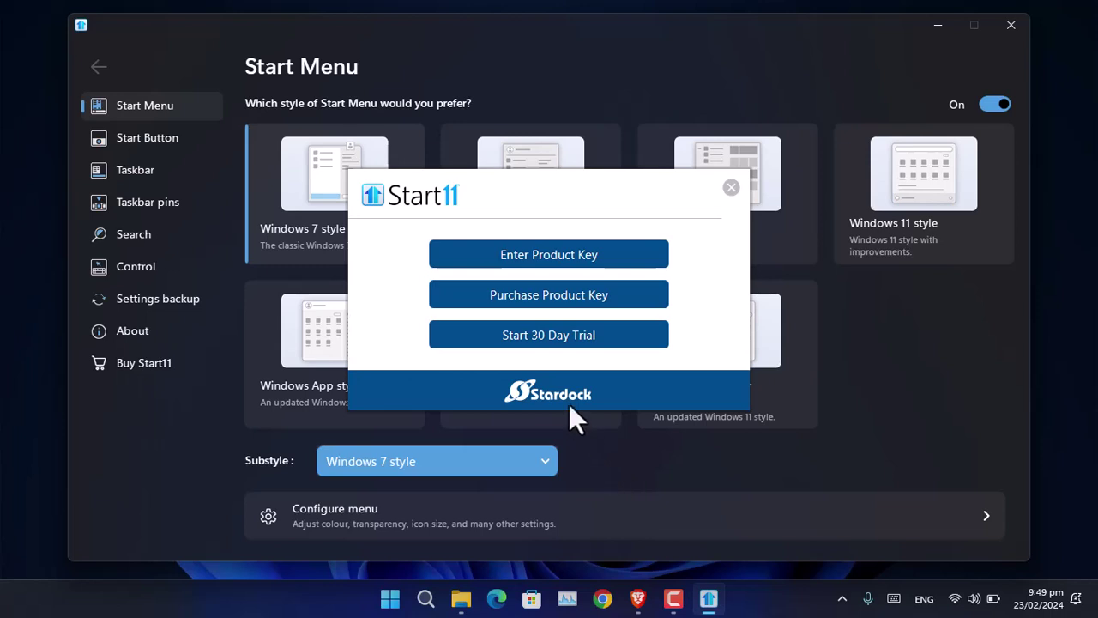
# Step: Activate the Start11 30-day trial by submitting an e-mail address
pyautogui.click(540, 342)
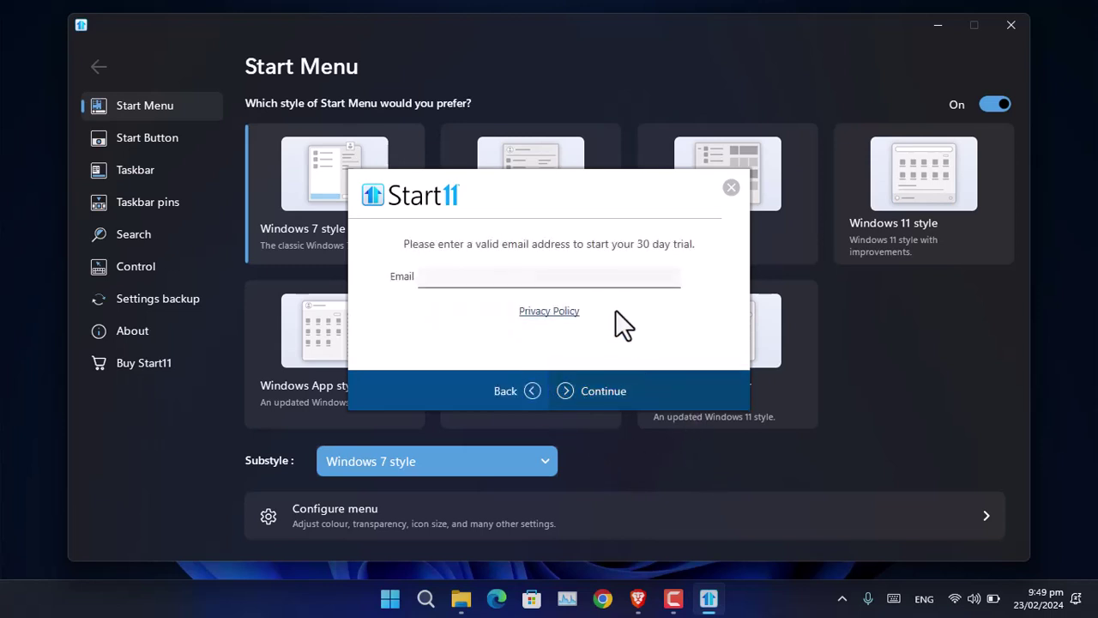
pyautogui.click(575, 406)
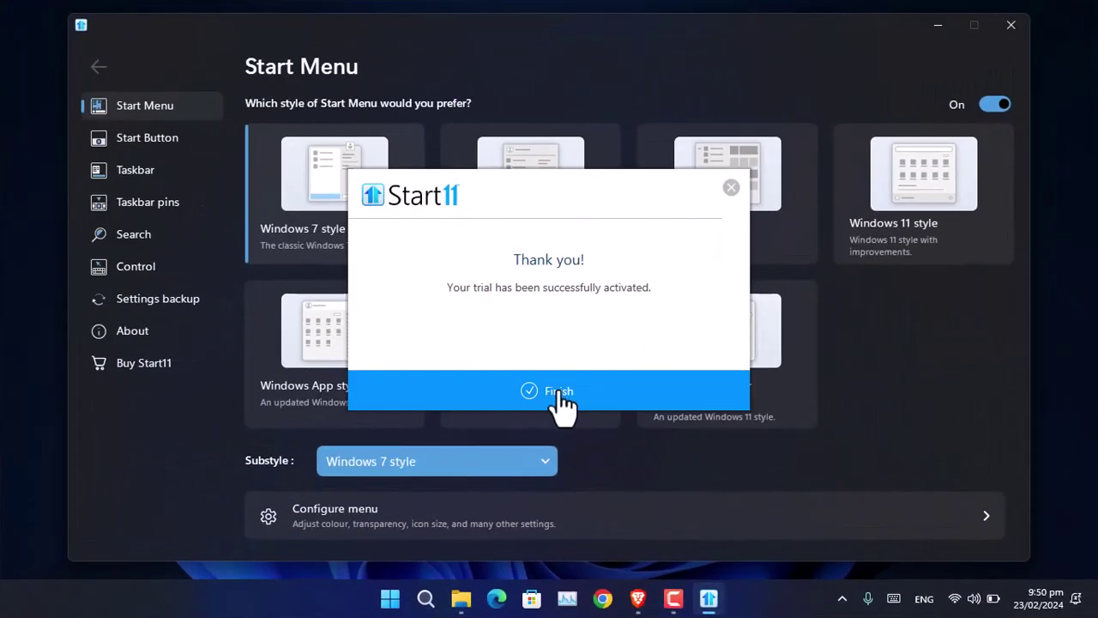
pyautogui.click(562, 396)
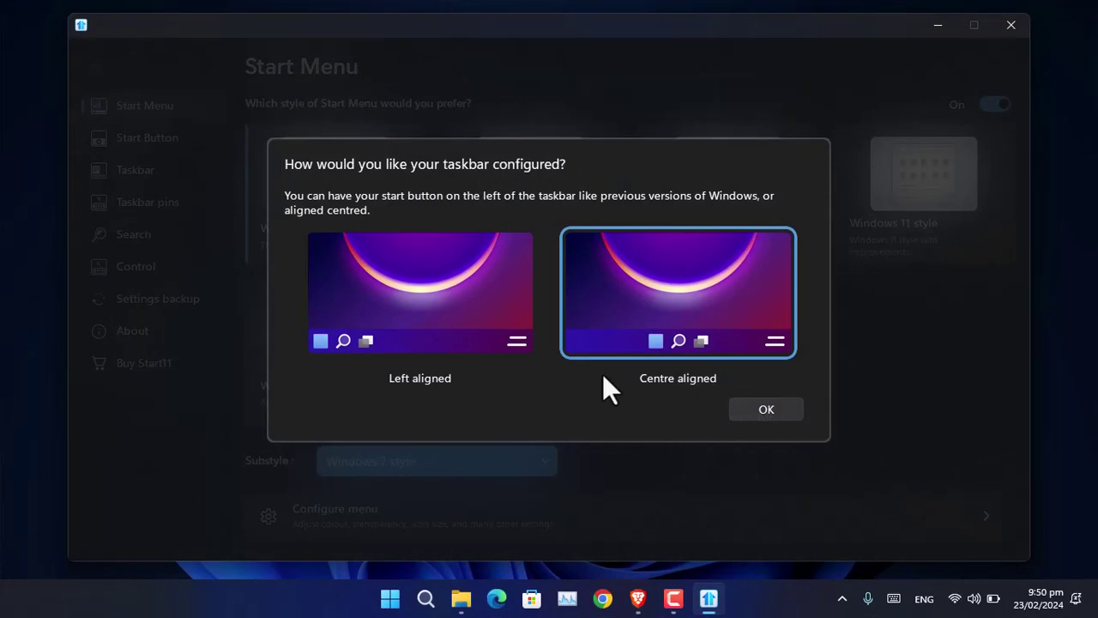
# Step: Choose the Centre aligned taskbar layout and confirm it
pyautogui.click(421, 316)
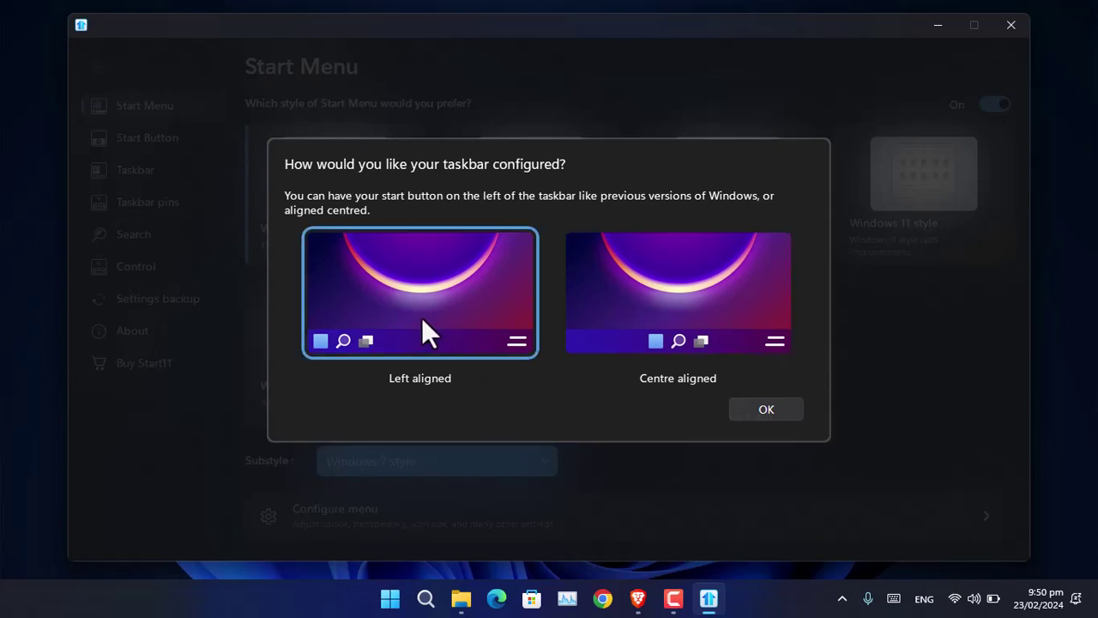
pyautogui.click(649, 342)
pyautogui.click(765, 410)
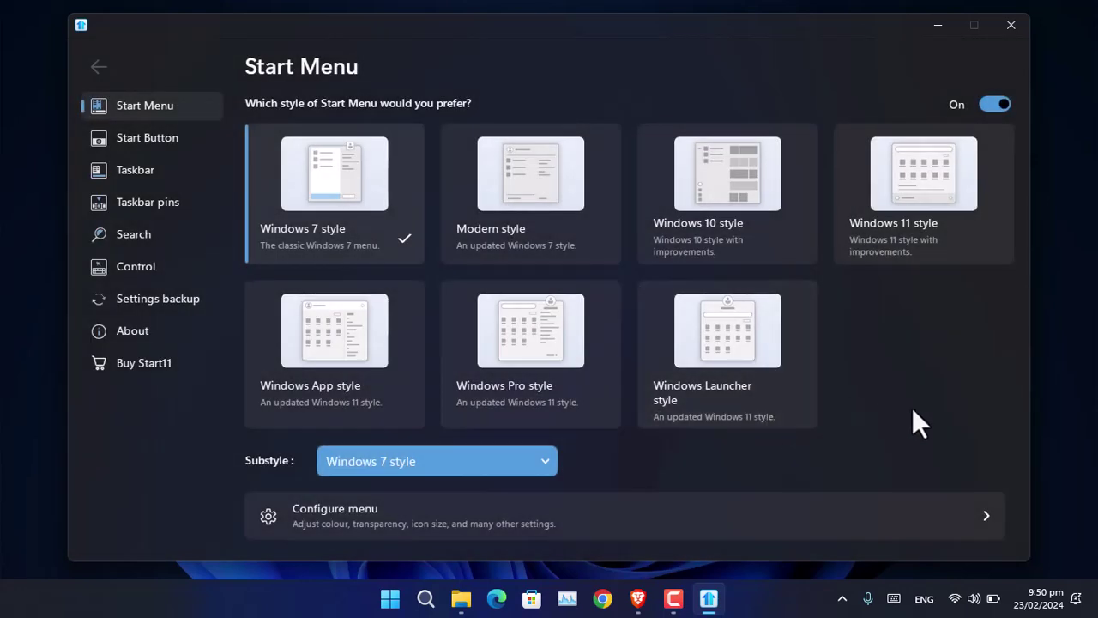
# Step: Set the primary monitor's taskbar position to Align Top and restart Explorer
pyautogui.click(124, 160)
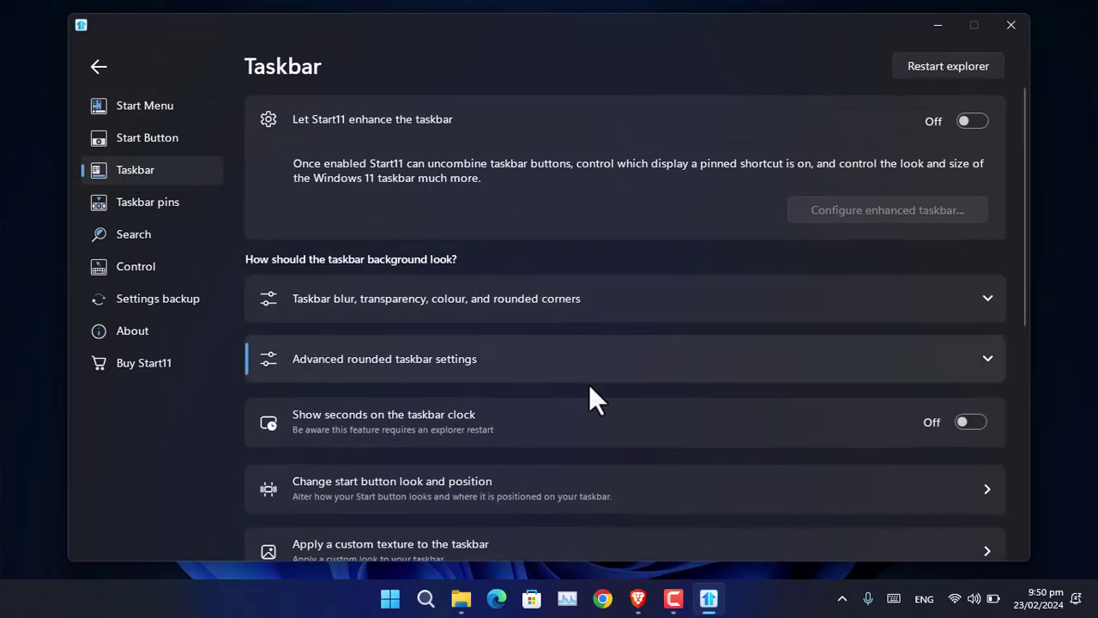
pyautogui.scroll(-2, 592, 414)
pyautogui.scroll(-5, 592, 416)
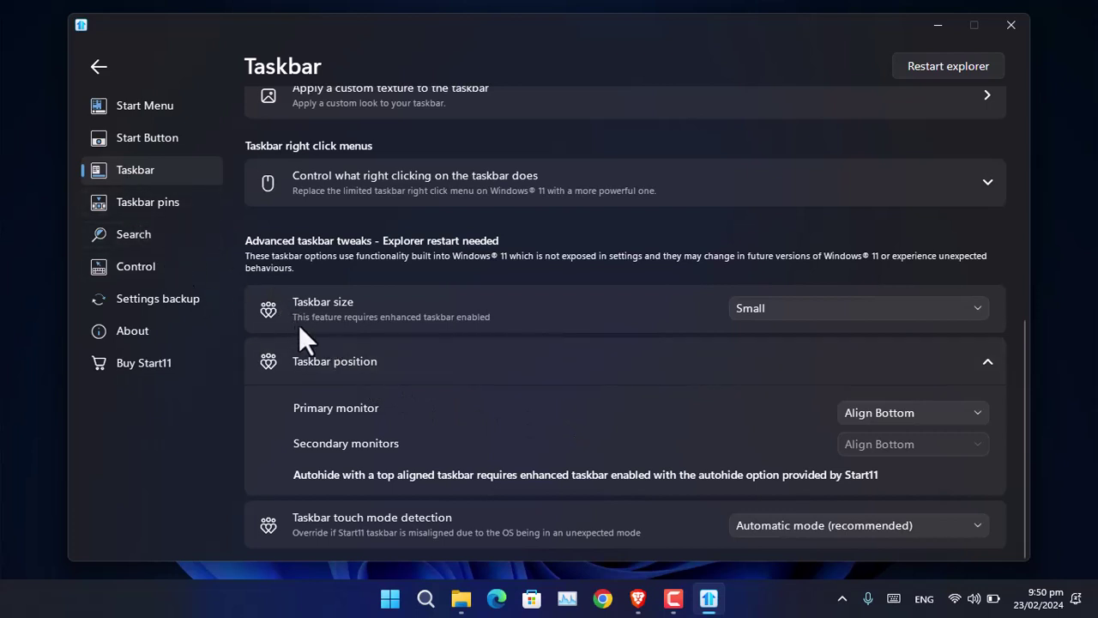
pyautogui.click(884, 412)
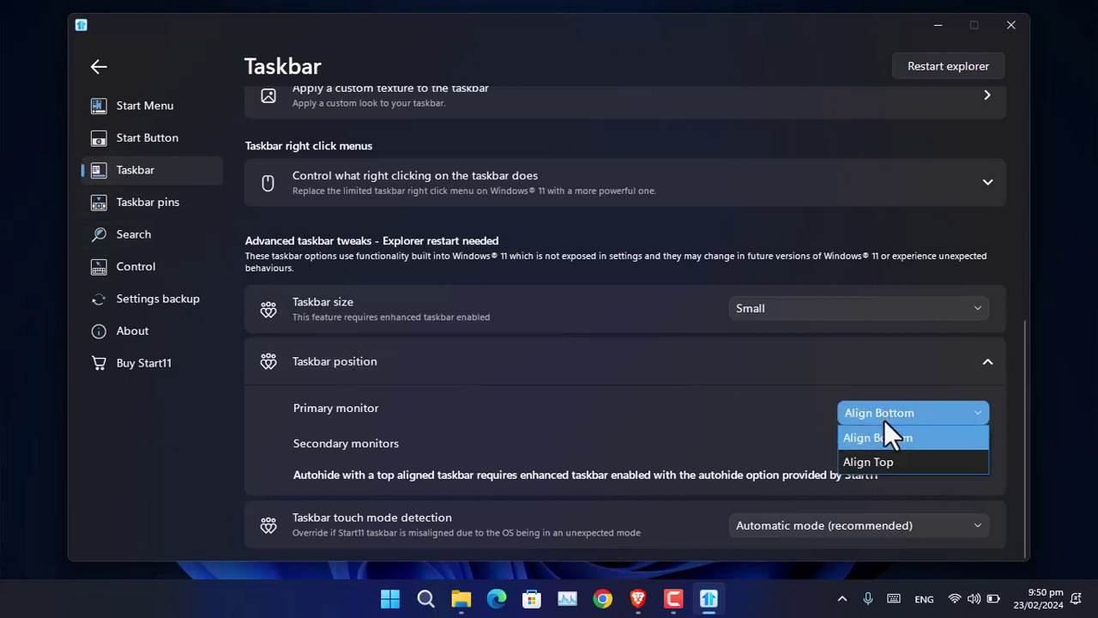
pyautogui.click(877, 463)
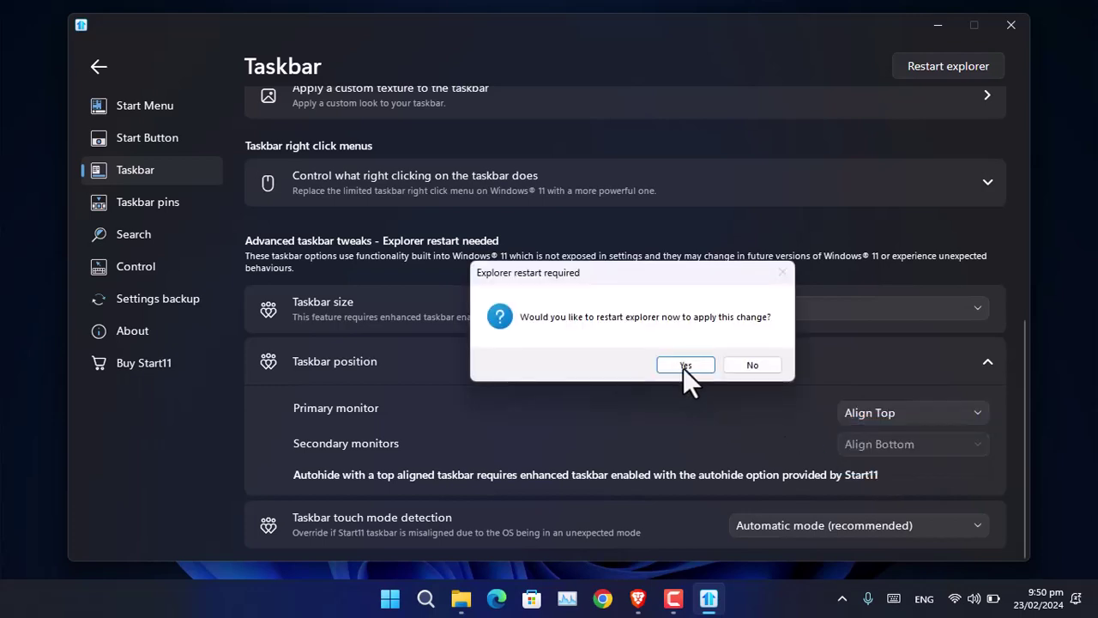
pyautogui.click(686, 366)
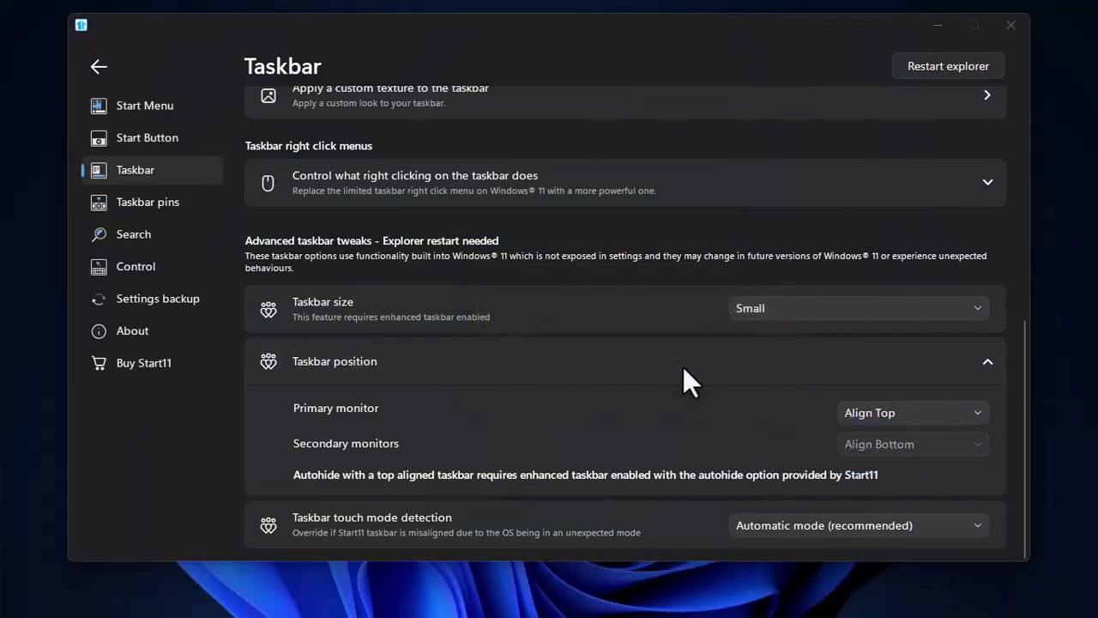
# Step: Move the settings window below the top taskbar and check the Start menu's full programs list
pyautogui.moveTo(888, 31); pyautogui.dragTo(887, 77)
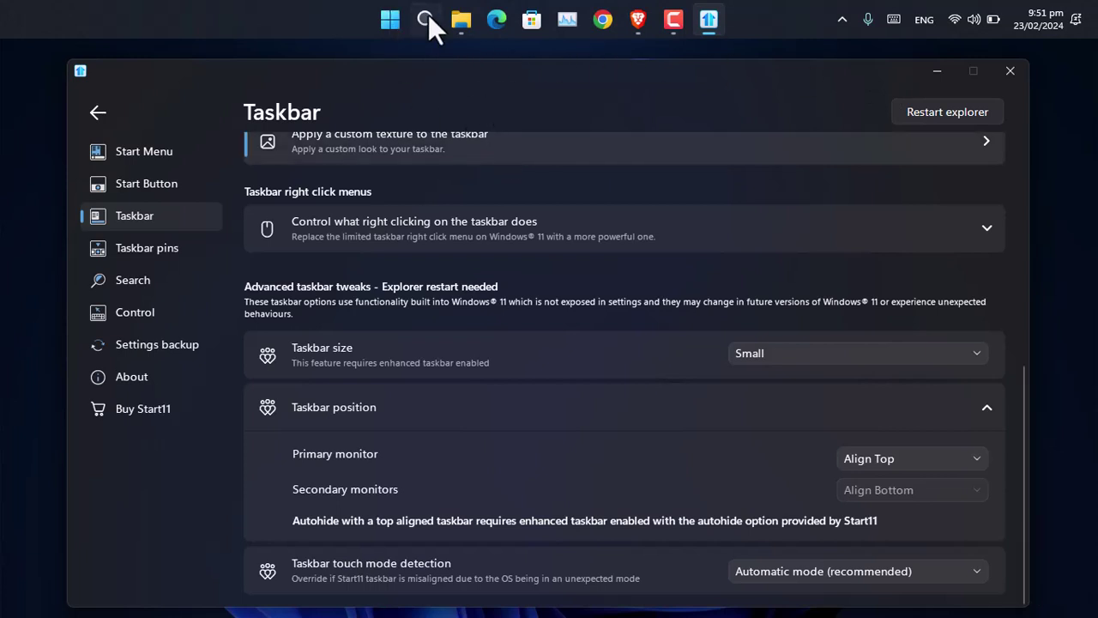
pyautogui.click(390, 19)
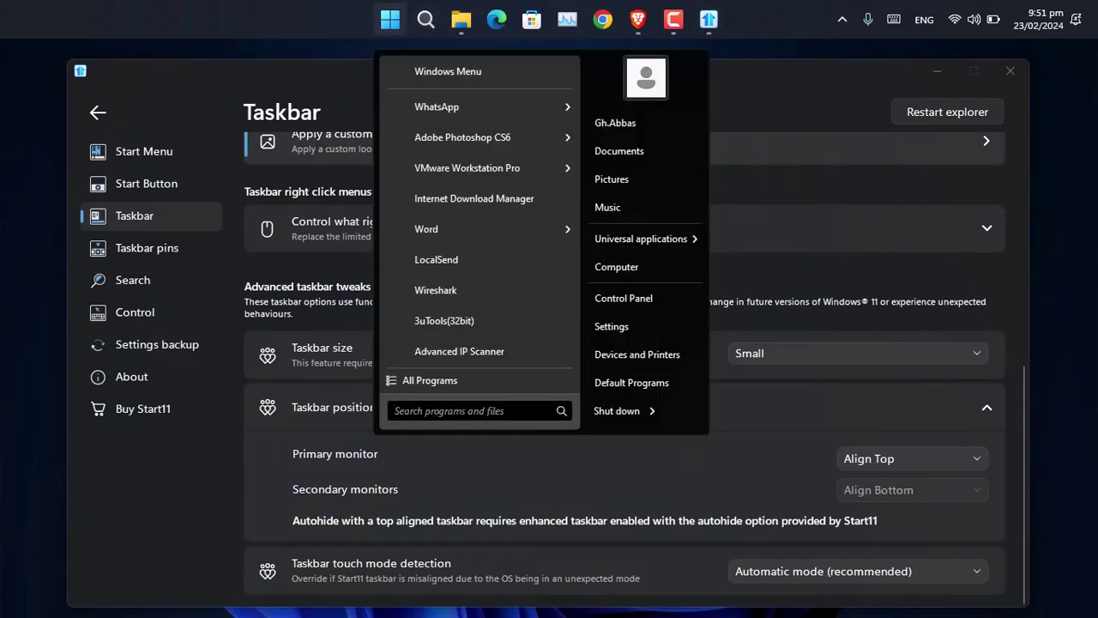
pyautogui.click(447, 382)
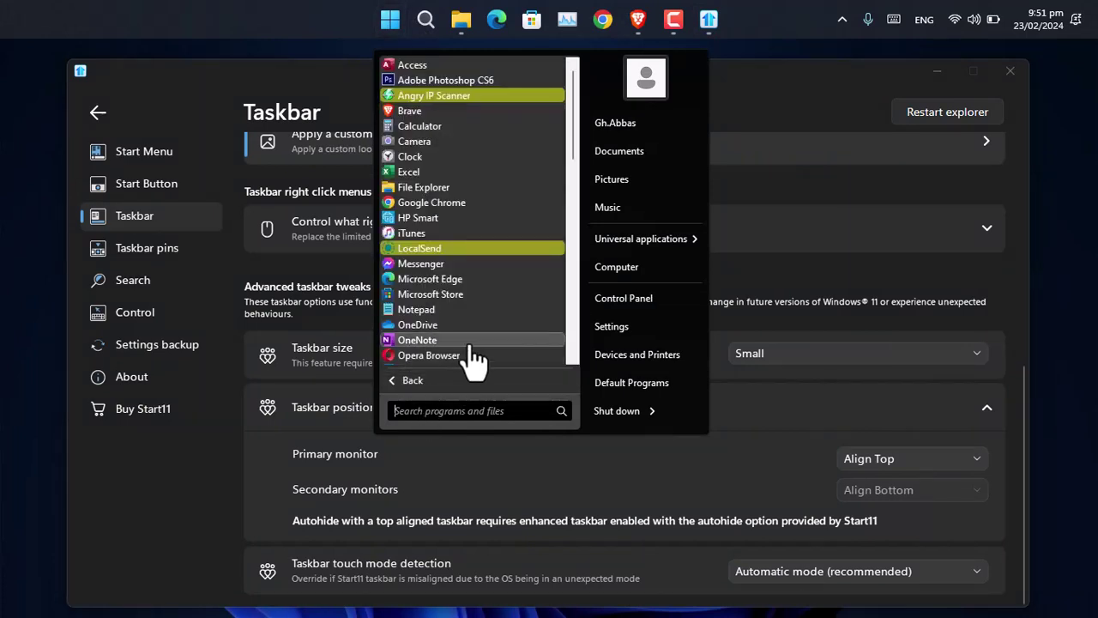
# Step: Switch Start11 to the Windows 11 style Start menu and preview it
pyautogui.click(148, 152)
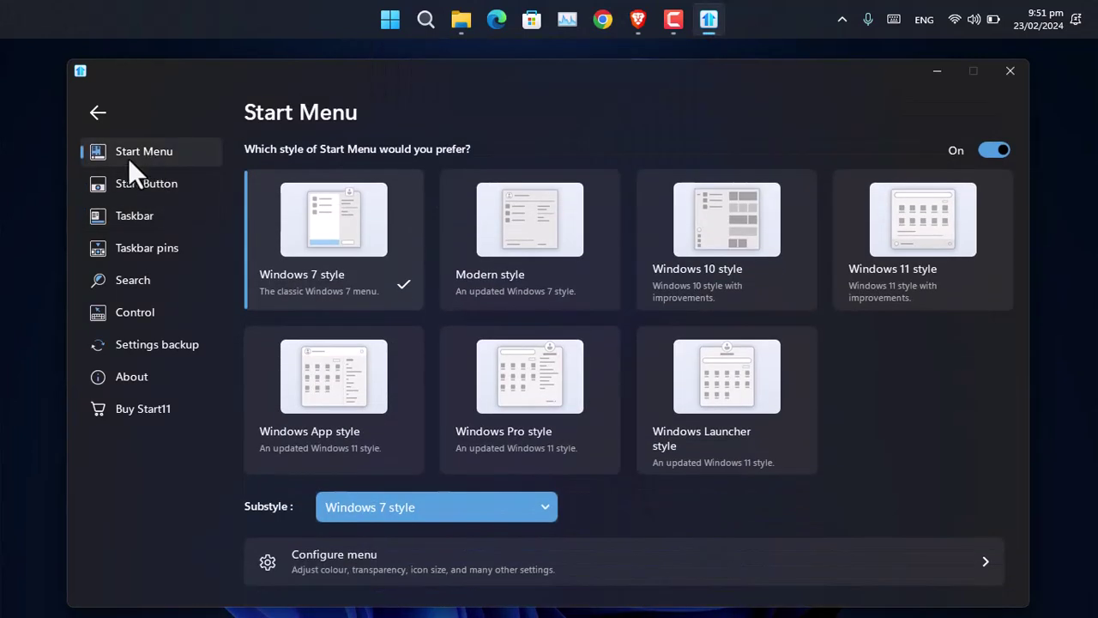
pyautogui.click(913, 242)
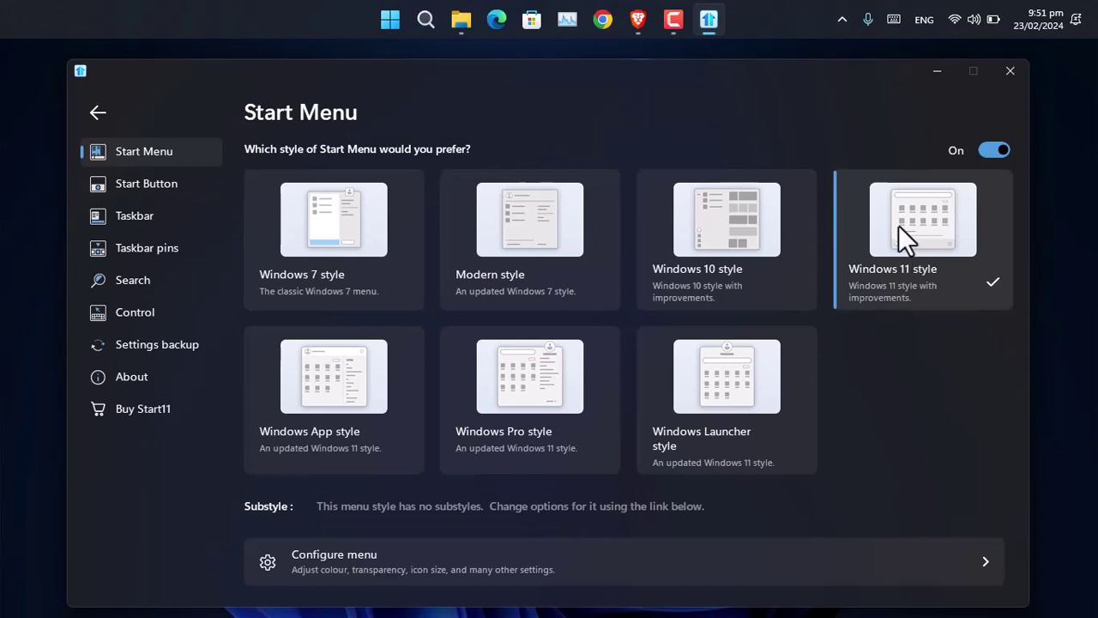
pyautogui.click(392, 20)
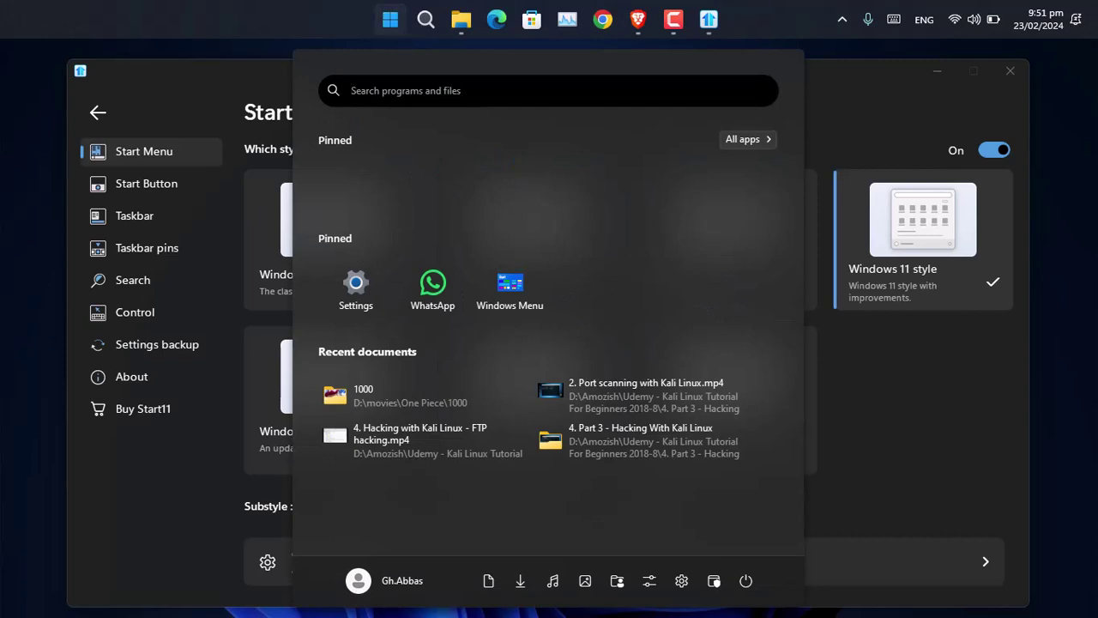
pyautogui.press('Escape')
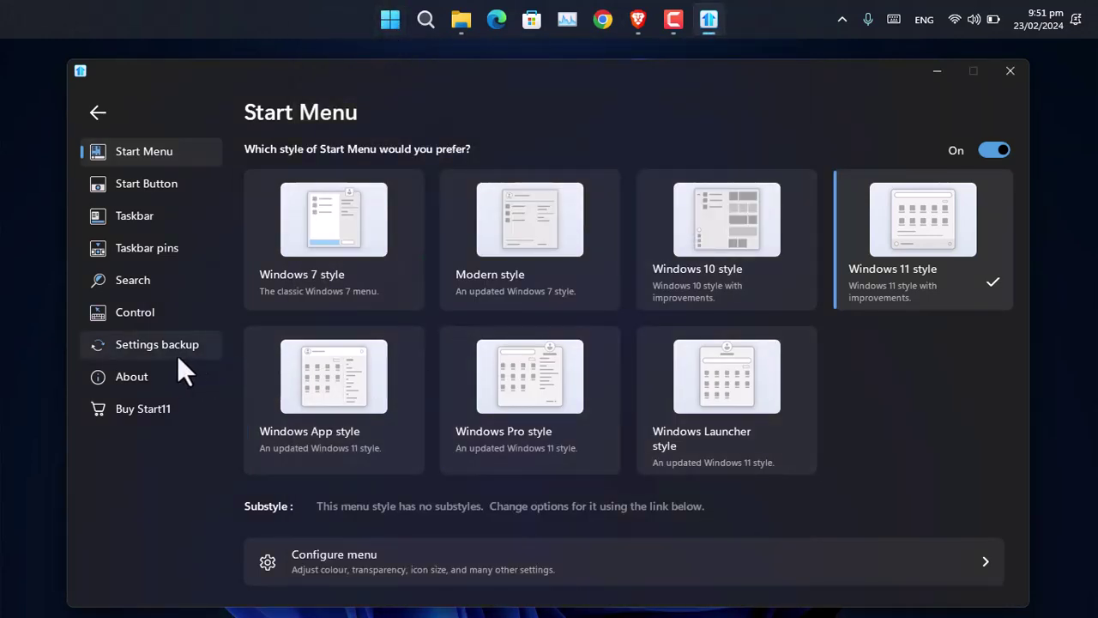
# Step: Look over the Control, Taskbar pins and Taskbar settings pages
pyautogui.click(137, 314)
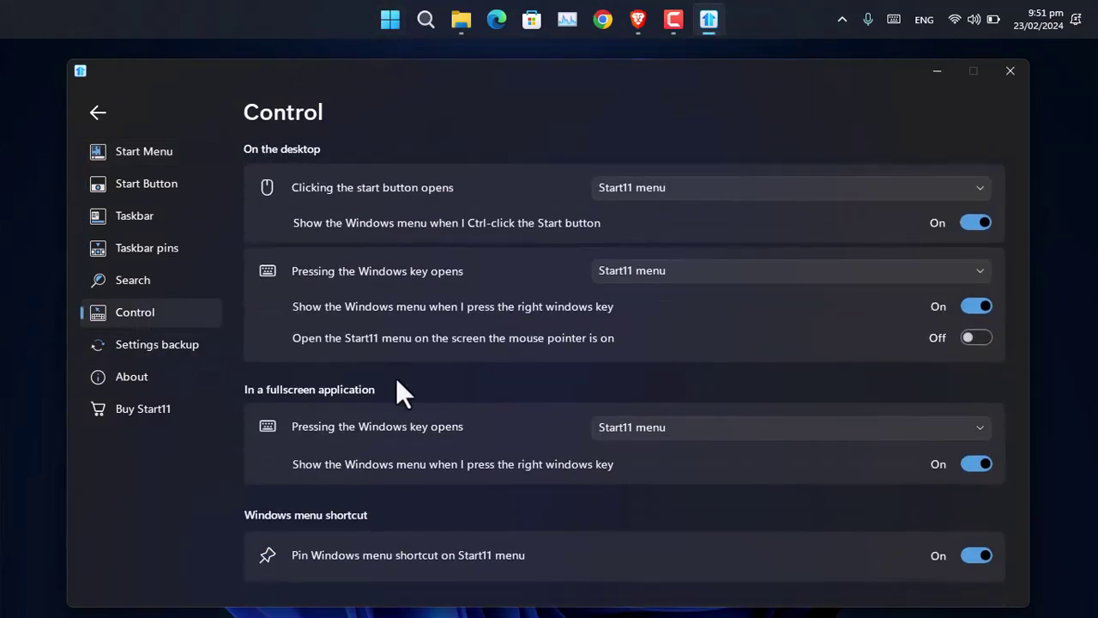
pyautogui.click(142, 253)
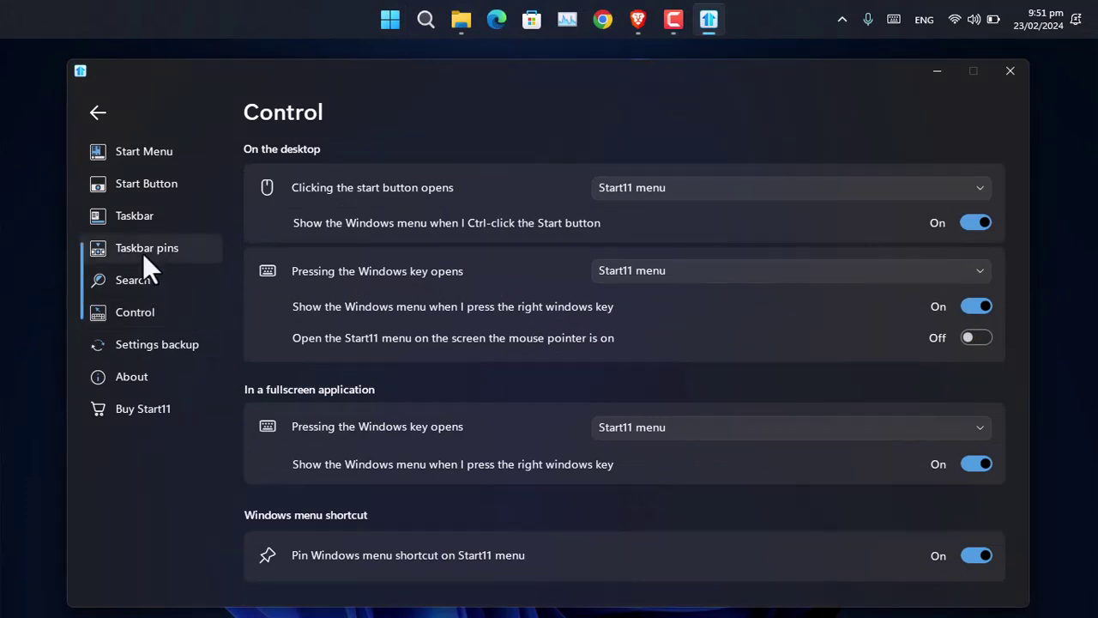
pyautogui.click(137, 212)
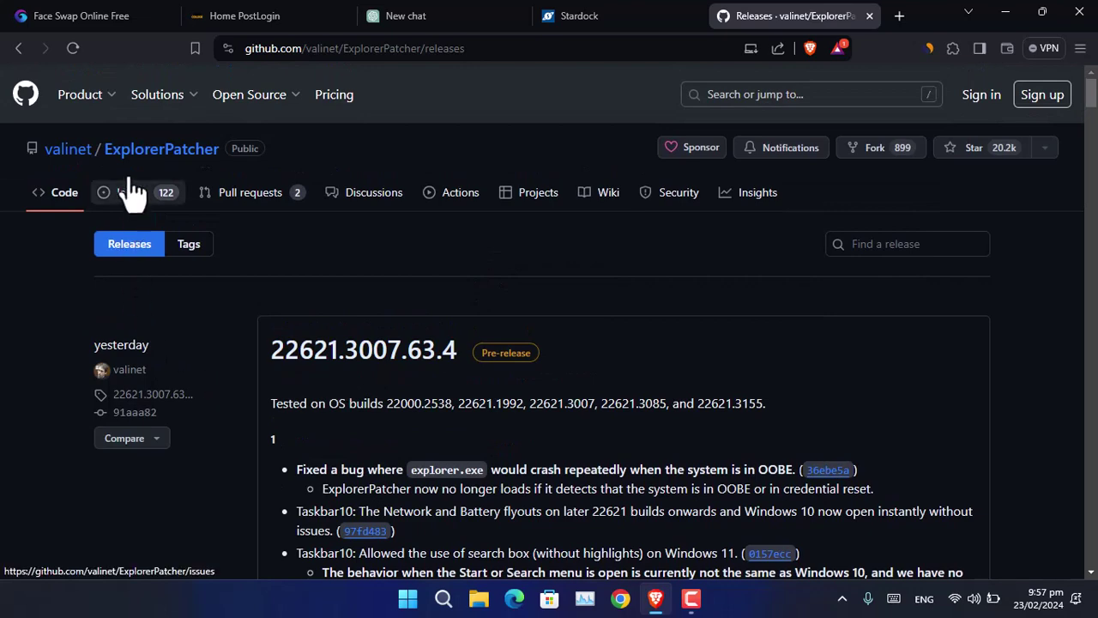
# Step: Check the Windows build with winver, then dismiss the version window
pyautogui.scroll(-5, 500, 322)
pyautogui.press('super+r')
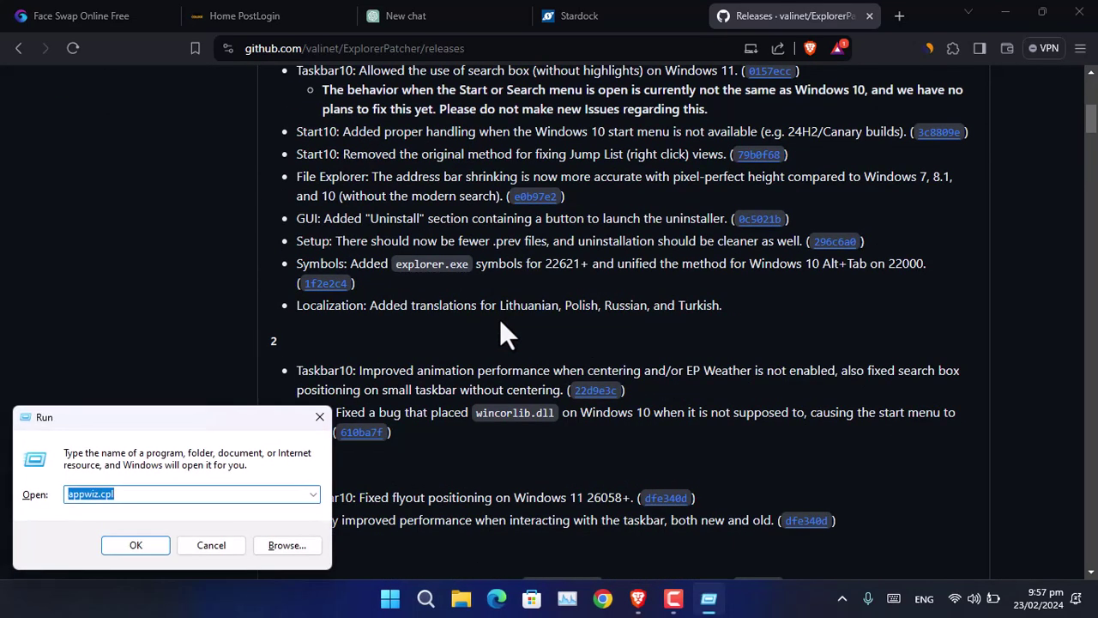
pyautogui.write('winver')
pyautogui.press('Return')
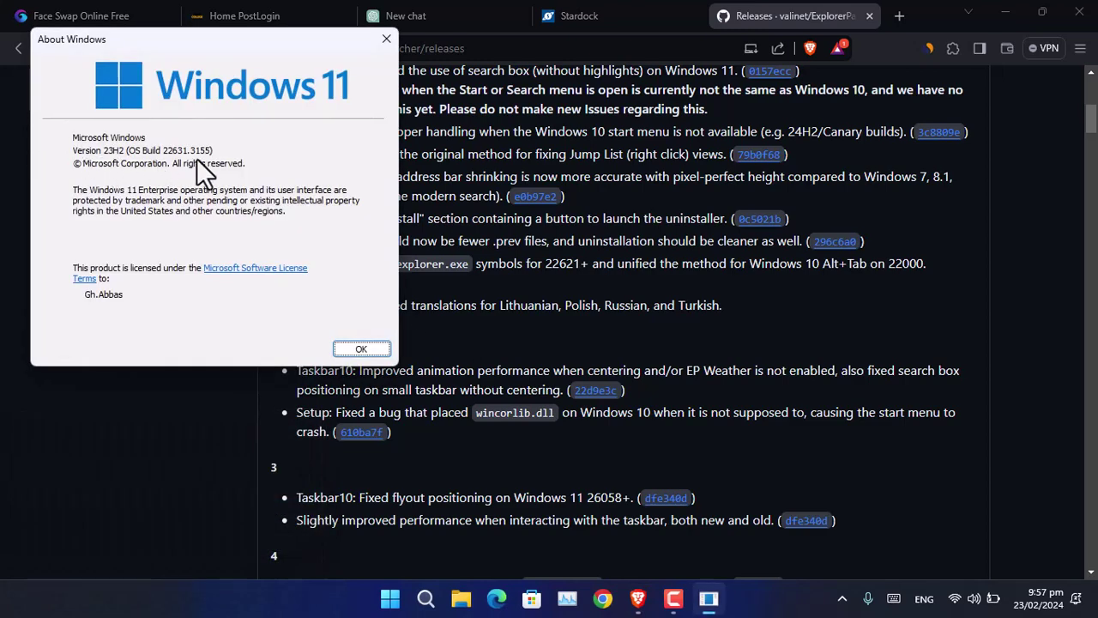
pyautogui.click(406, 92)
# Step: Expand the latest ExplorerPatcher release's Assets to show ep_setup.exe
pyautogui.scroll(-3, 548, 339)
pyautogui.scroll(-3, 548, 339)
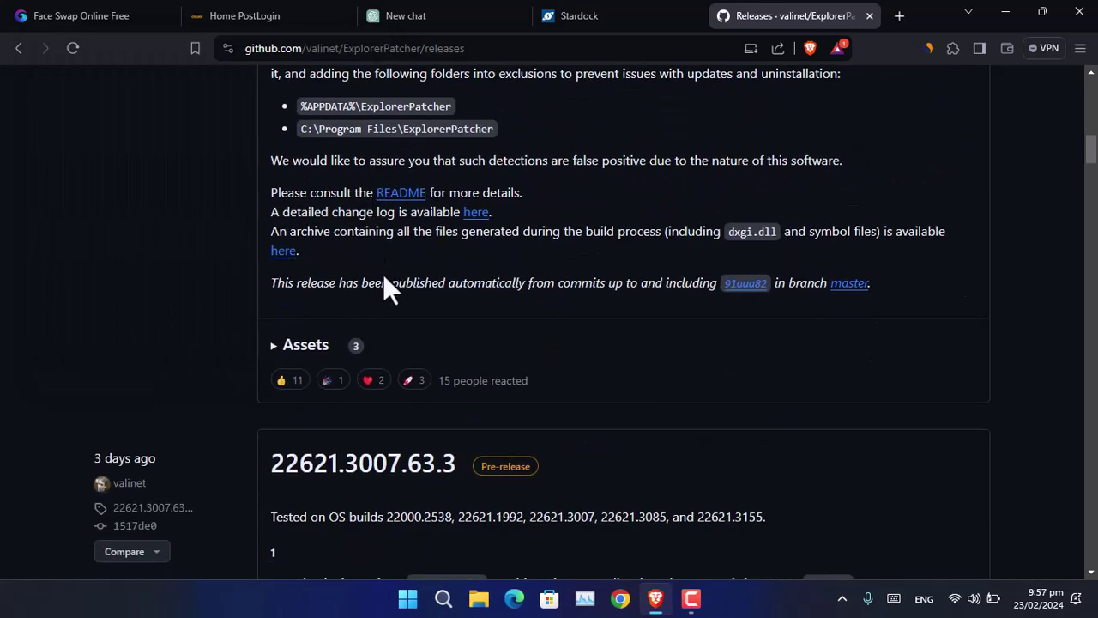
pyautogui.click(273, 351)
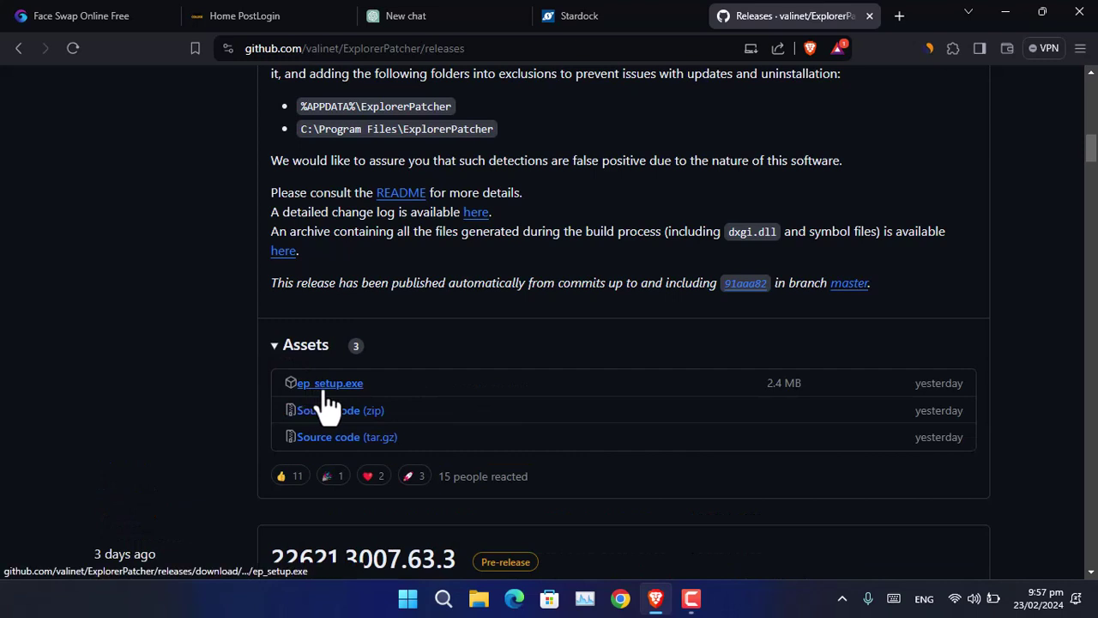
pyautogui.doubleClick(936, 383)
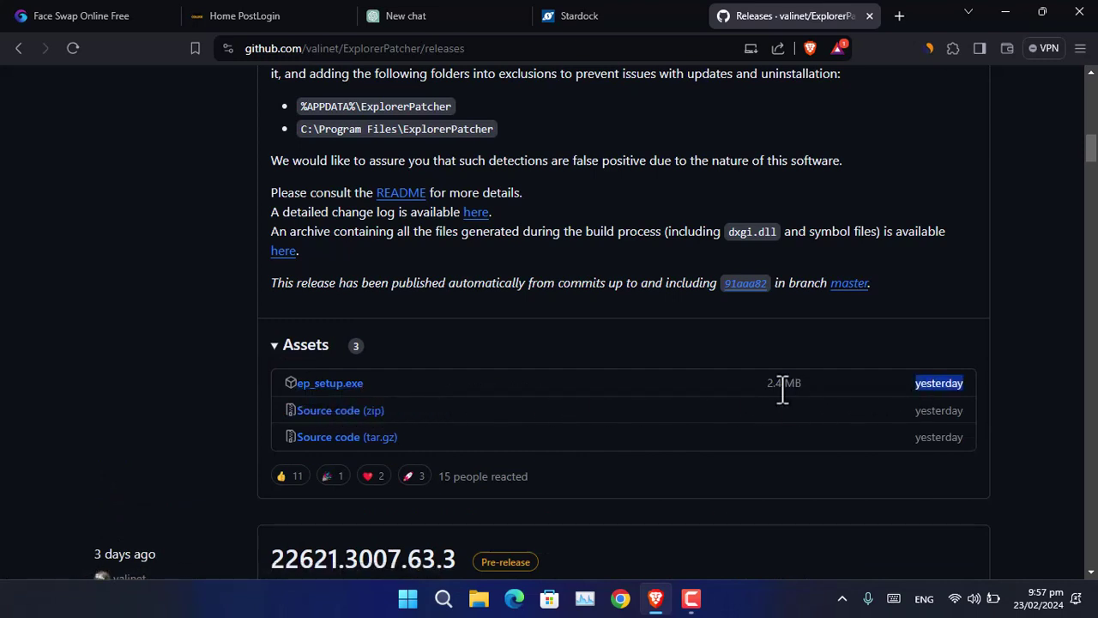
# Step: Exit Brave and select ep_setup_2.exe in the Downloads\Programs folder
pyautogui.click(1081, 49)
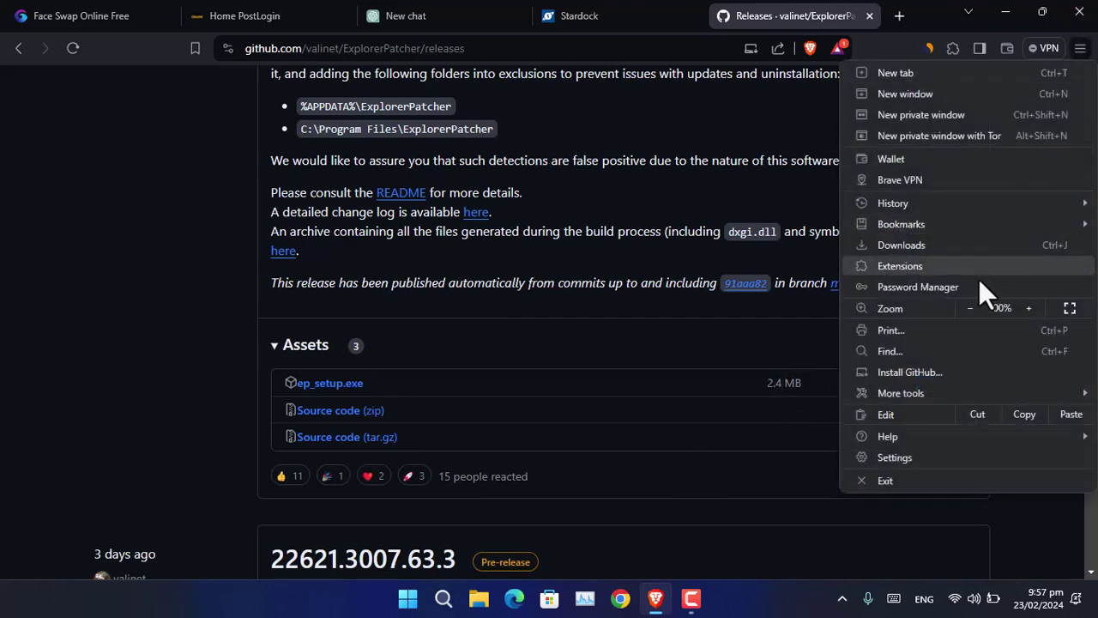
pyautogui.click(898, 475)
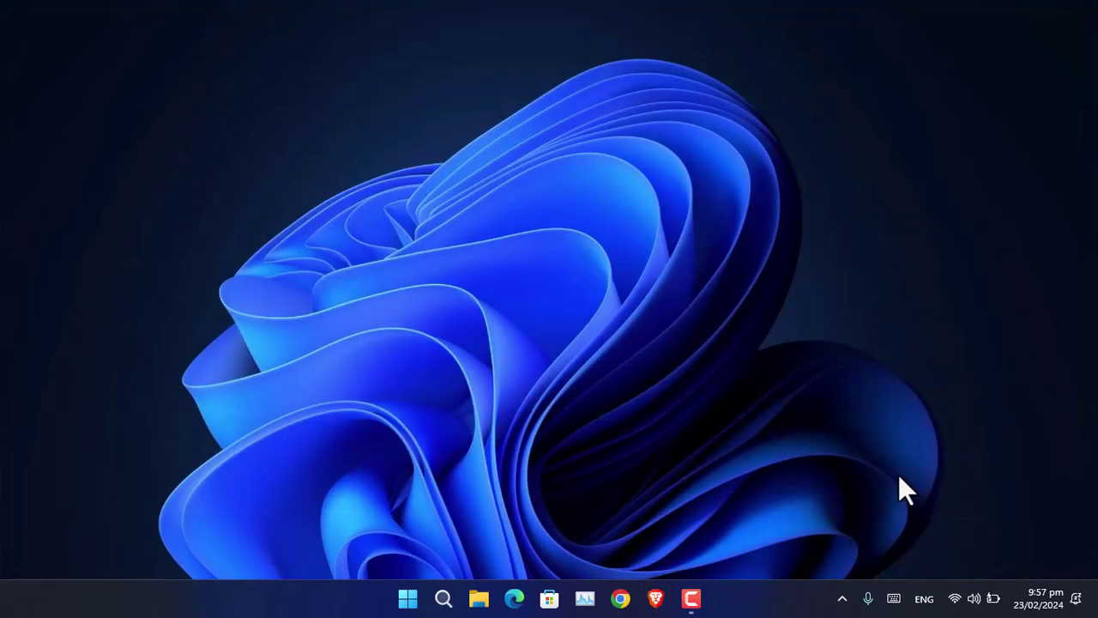
pyautogui.click(478, 598)
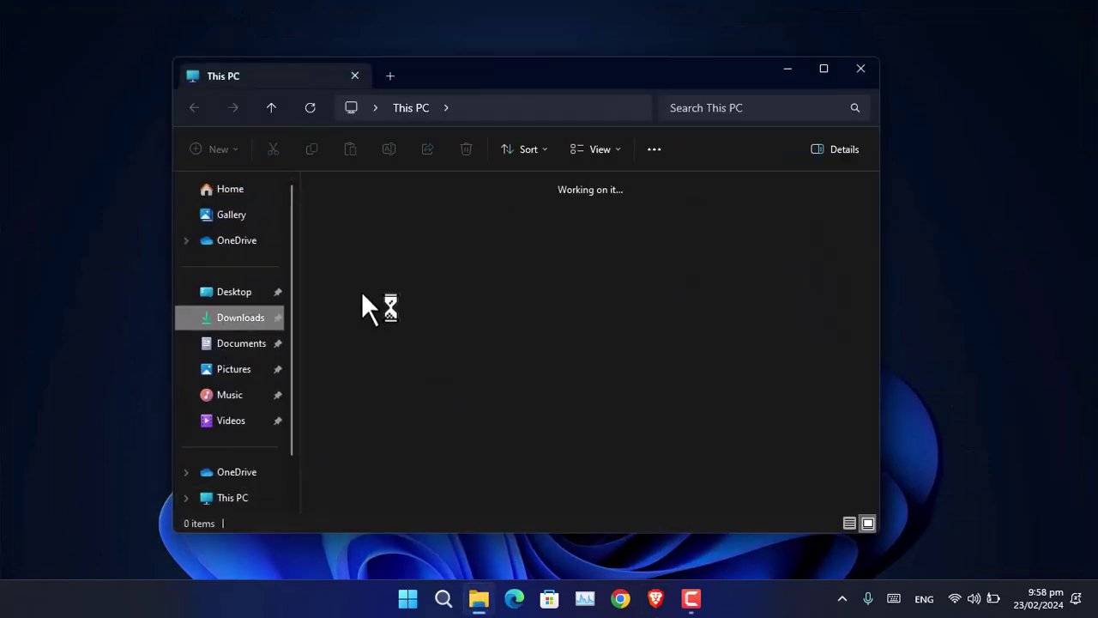
pyautogui.doubleClick(368, 243)
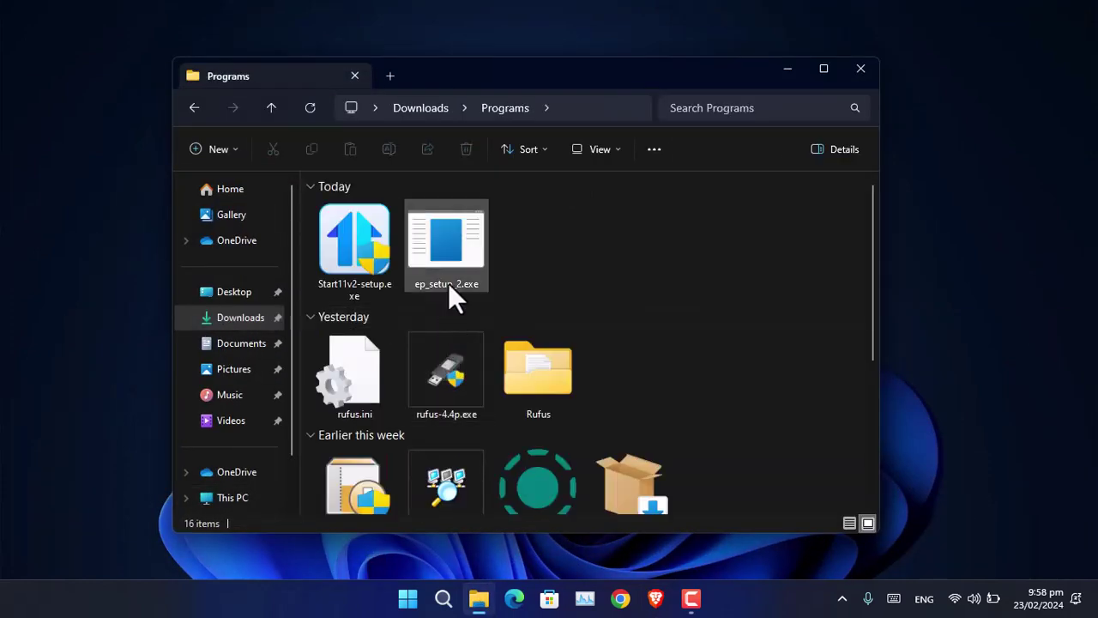
pyautogui.click(447, 254)
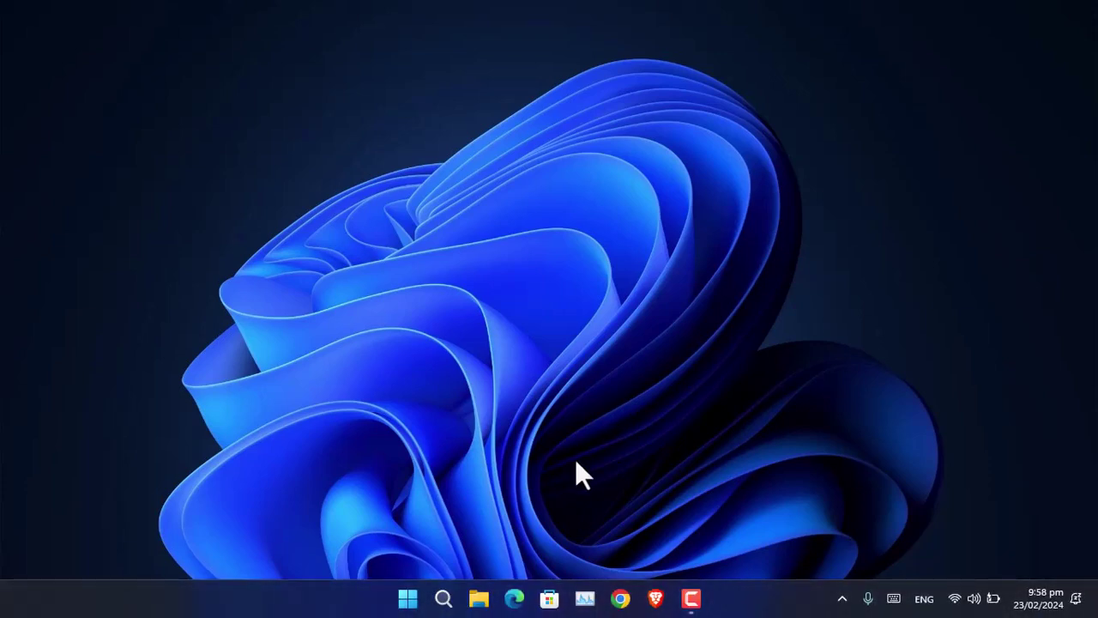
# Step: Launch Properties (ExplorerPatcher) from the Start menu and preview the current Start menu
pyautogui.click(407, 599)
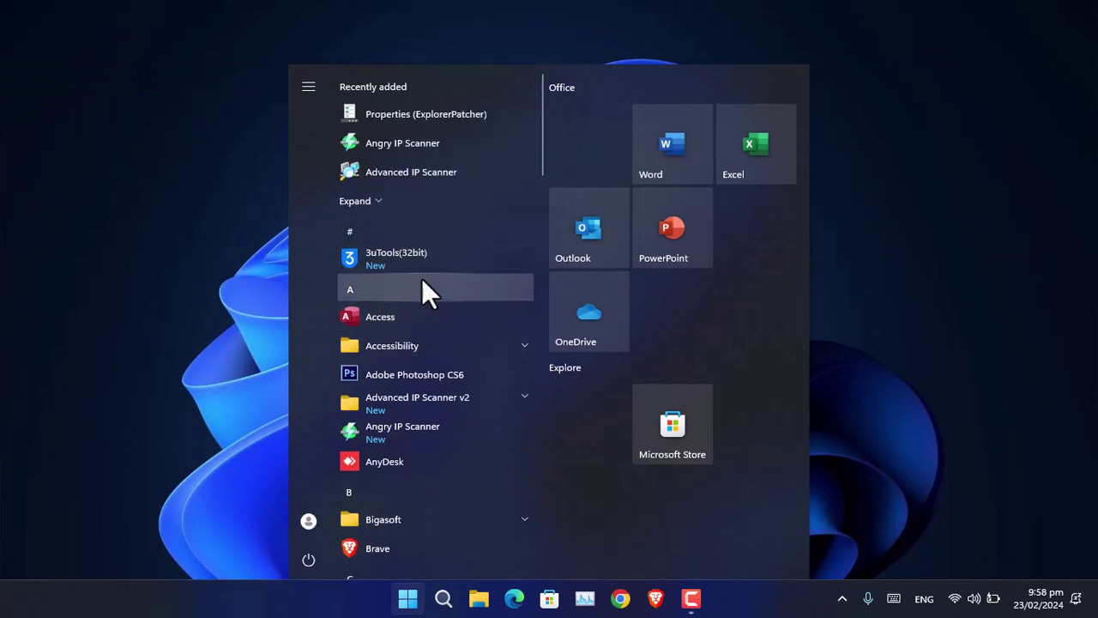
pyautogui.click(437, 115)
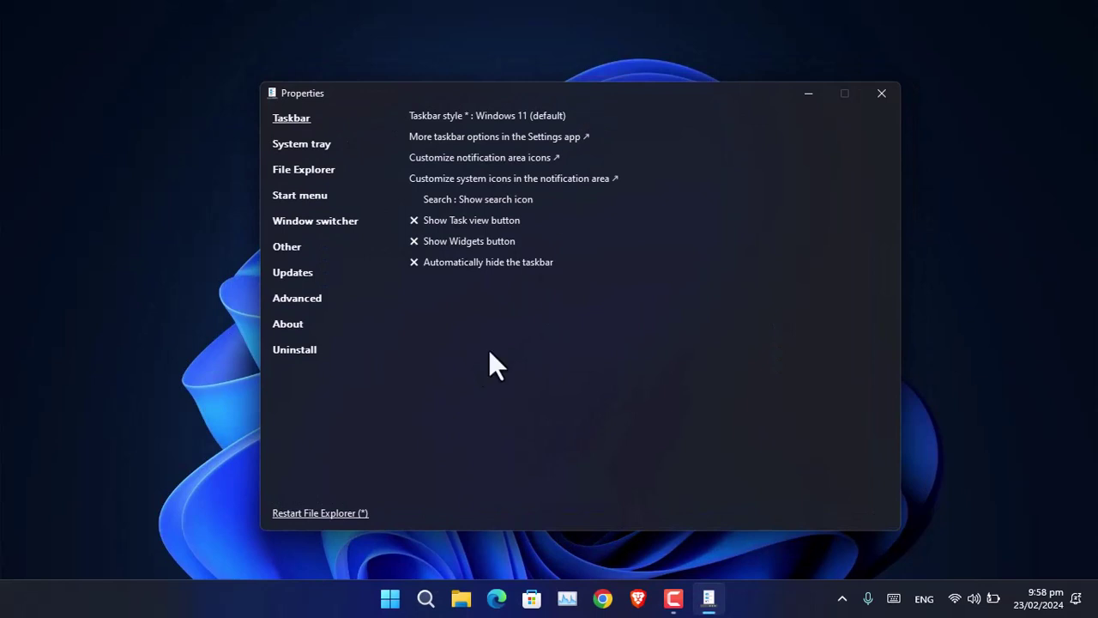
pyautogui.press('super')
pyautogui.press('super')
# Step: Set Taskbar style to Windows 10 with the primary taskbar location at Top
pyautogui.click(520, 116)
pyautogui.click(504, 150)
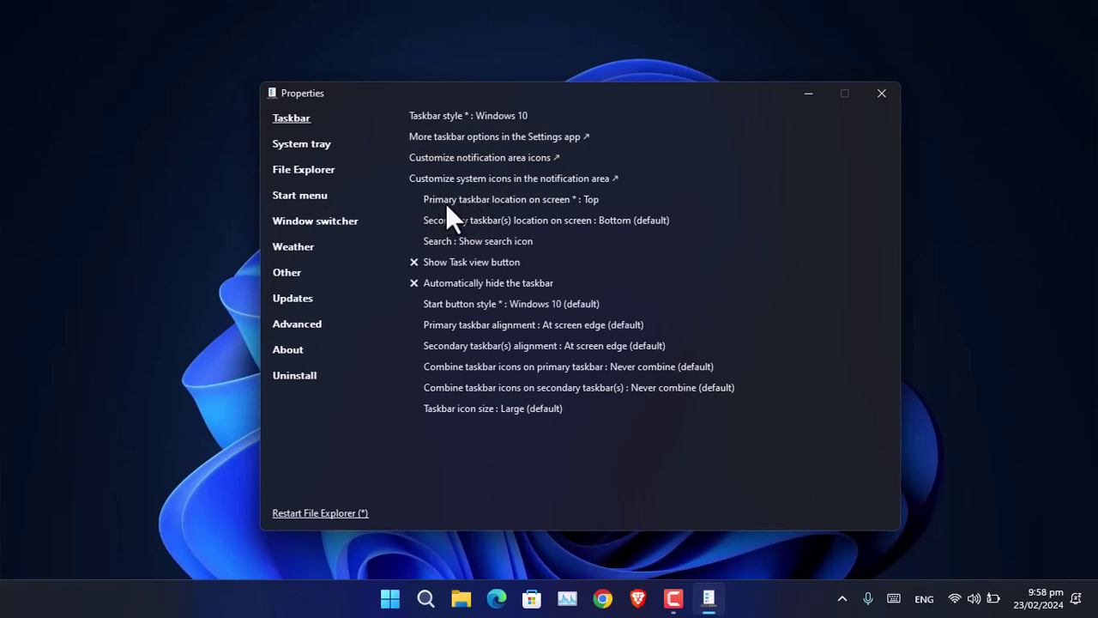
pyautogui.click(596, 202)
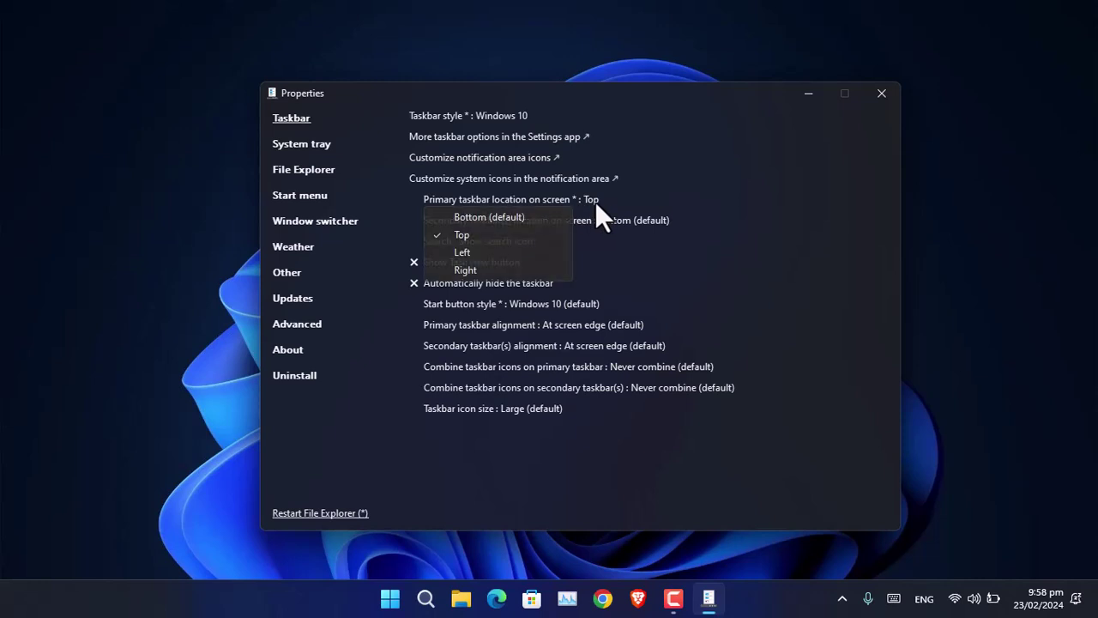
pyautogui.click(508, 232)
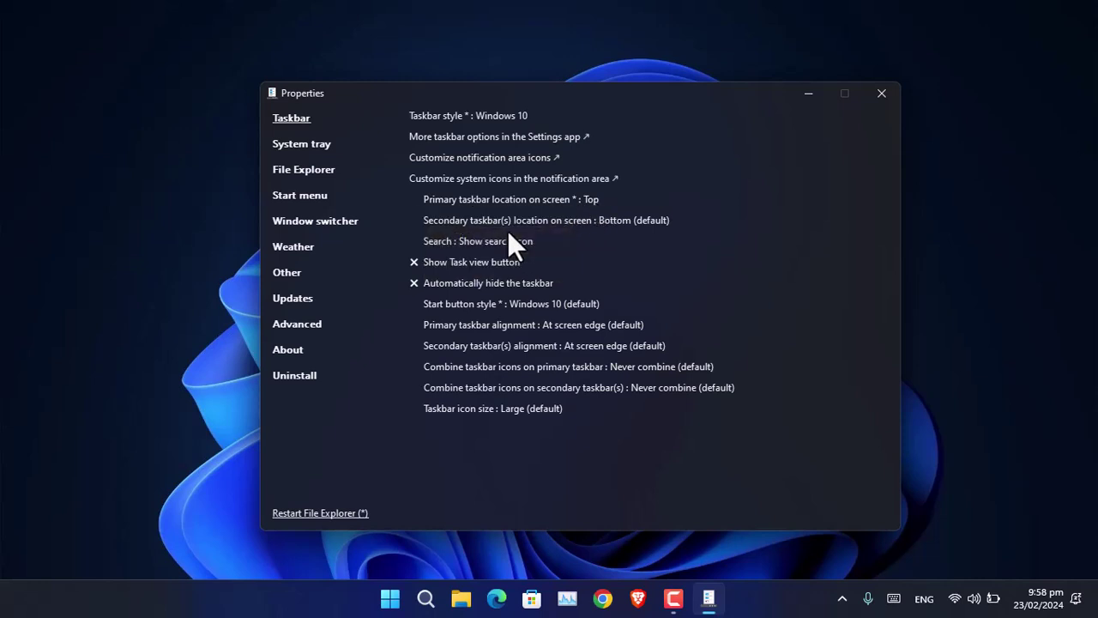
# Step: Set Start menu style to Windows 11 (default) and restart File Explorer
pyautogui.click(307, 197)
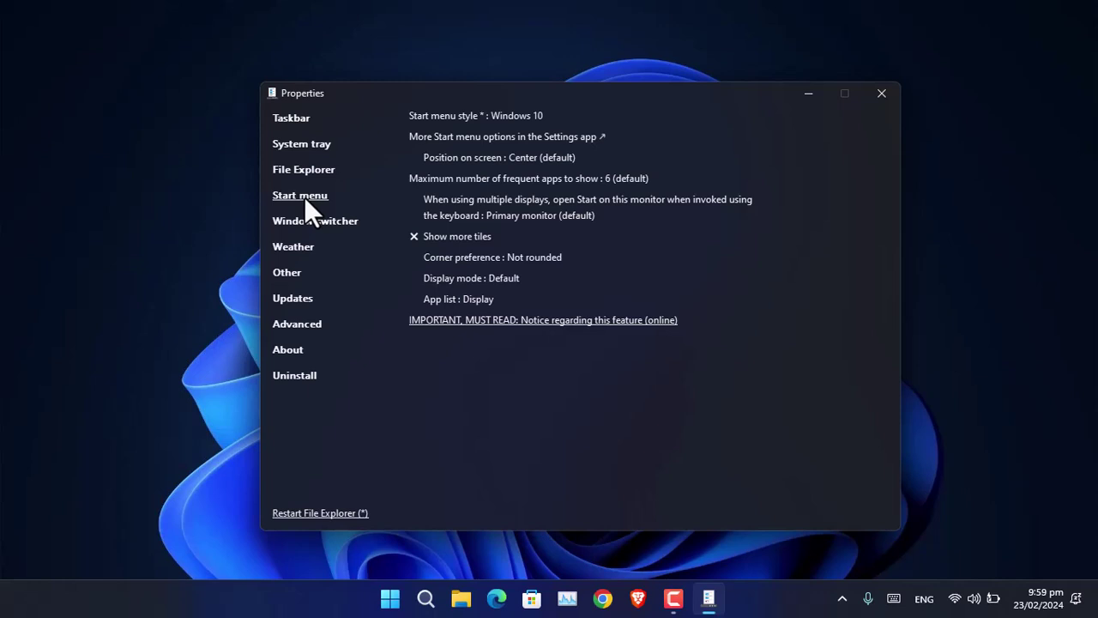
pyautogui.click(500, 119)
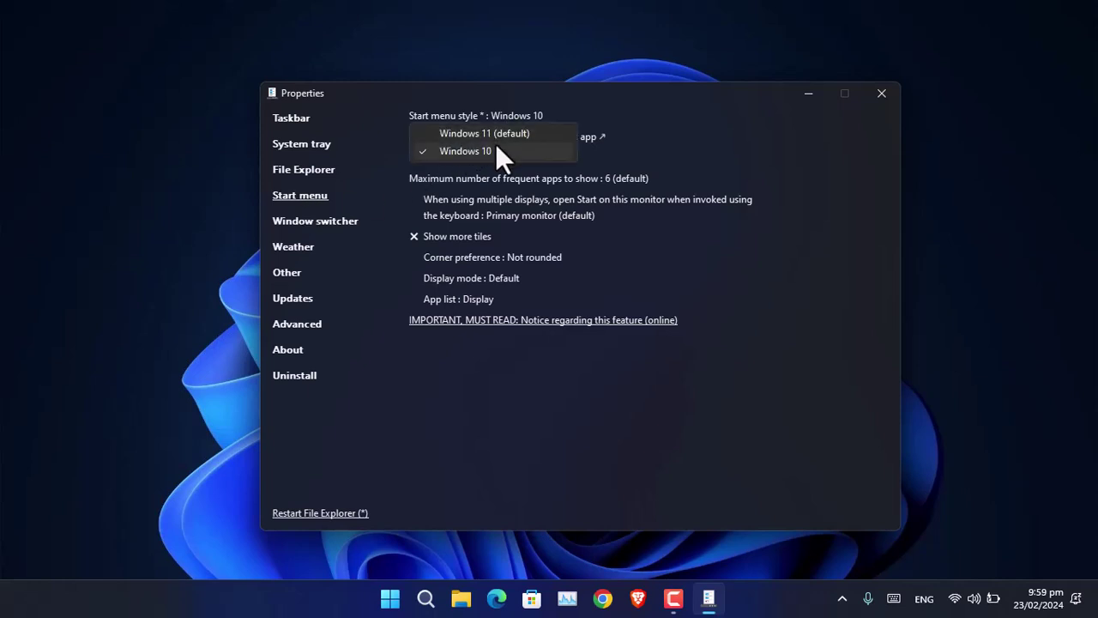
pyautogui.click(495, 139)
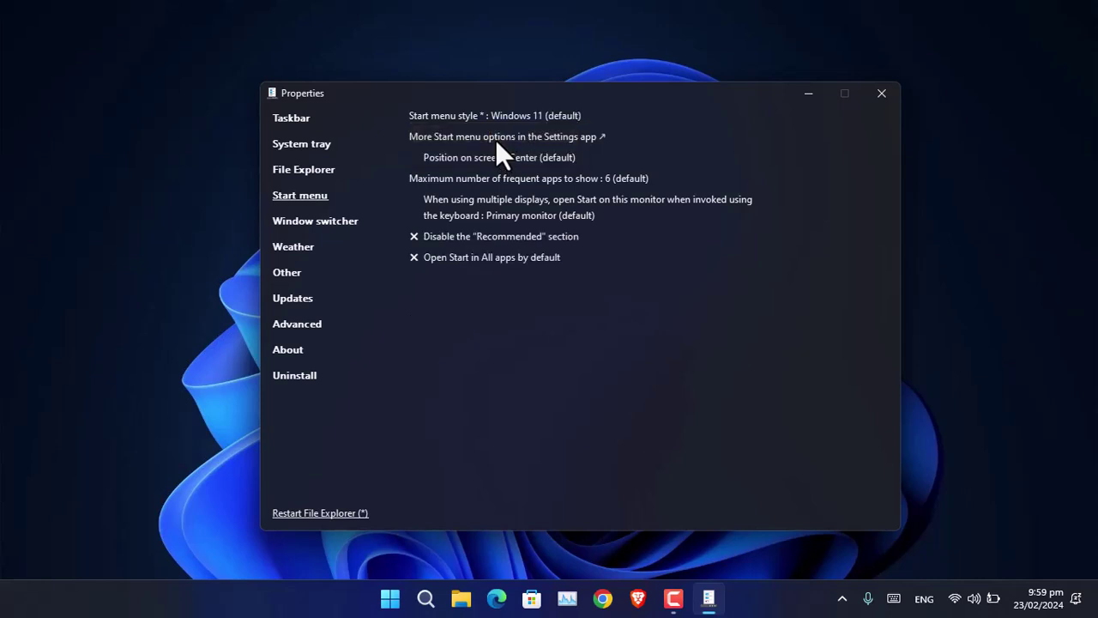
pyautogui.click(306, 515)
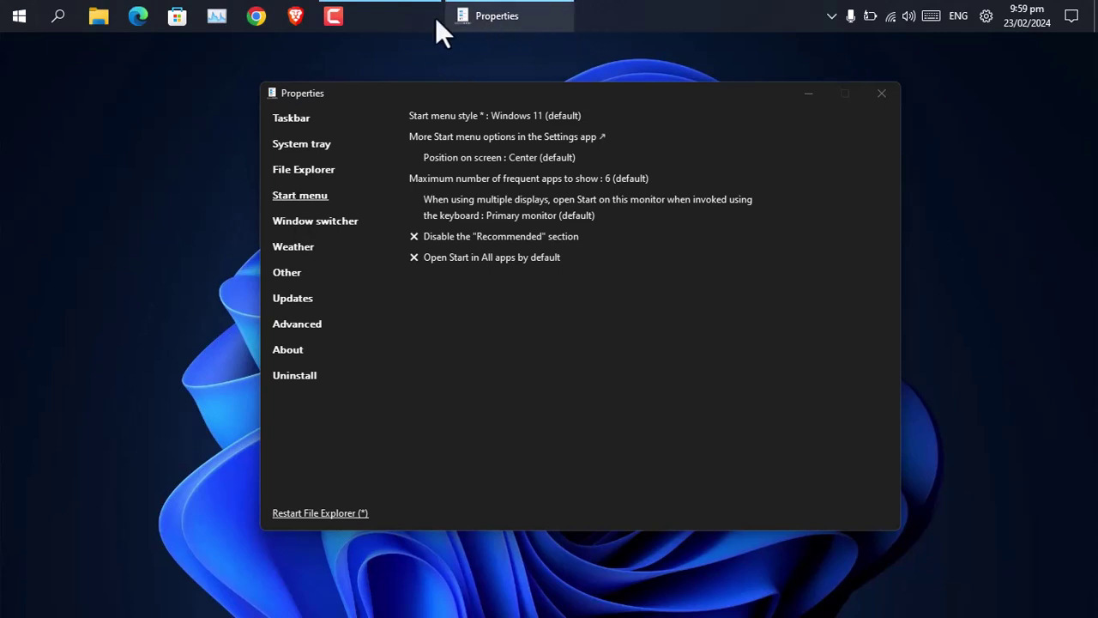
# Step: On the Taskbar page, keep primary taskbar location at Top and open the Windows 11 Start menu
pyautogui.click(294, 122)
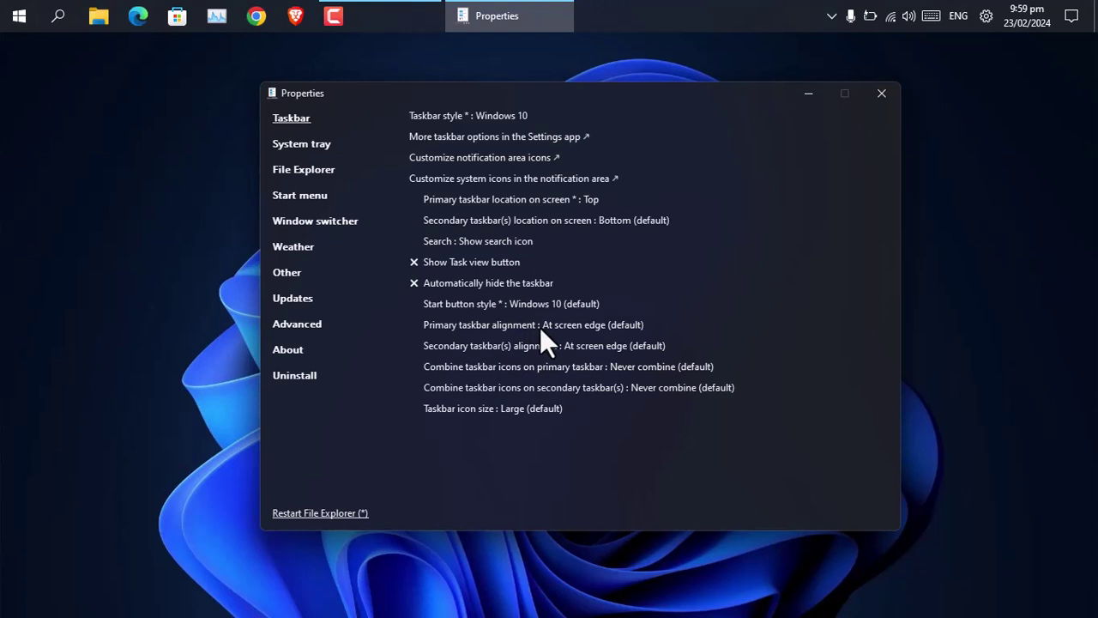
pyautogui.click(581, 200)
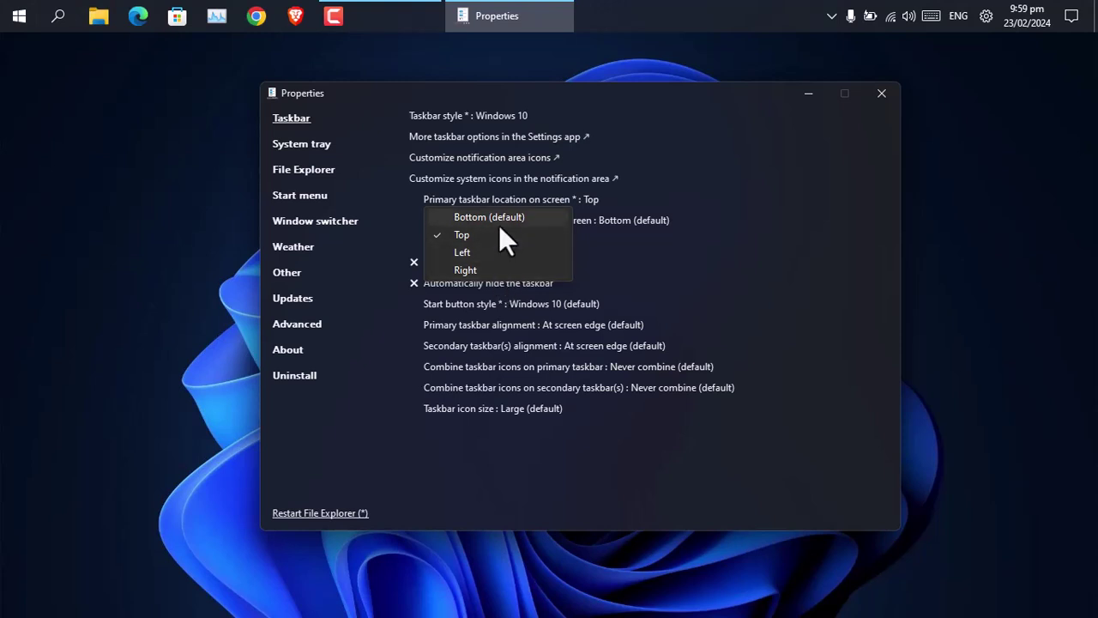
pyautogui.click(22, 17)
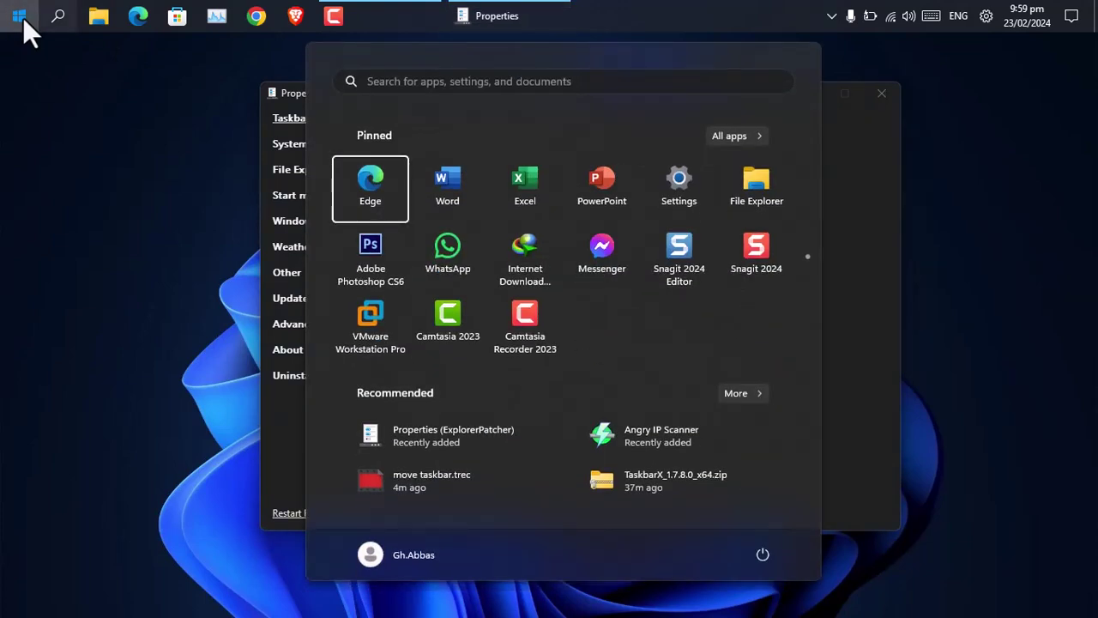
# Step: Dismiss the Windows 11-style Start menu from the top-left Start button
pyautogui.click(23, 16)
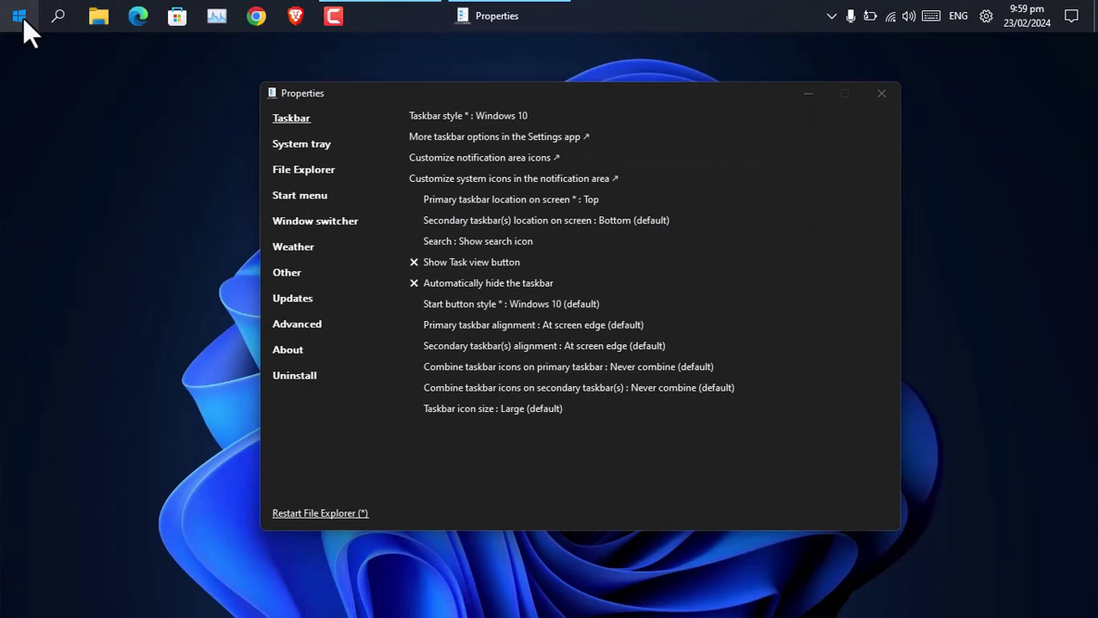